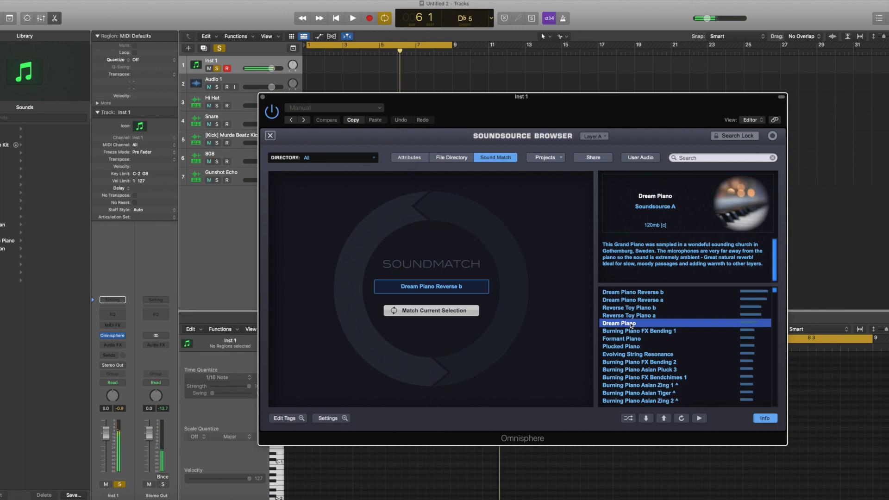
# Audition piano soundsources, load Dream Piano Reverse b on Inst 1, and start recording the chord part
pyautogui.click(654, 337)
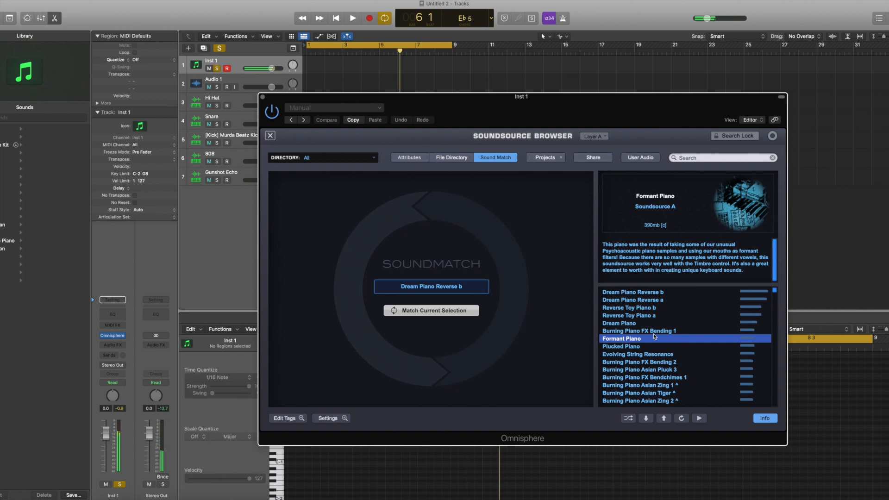
pyautogui.click(648, 295)
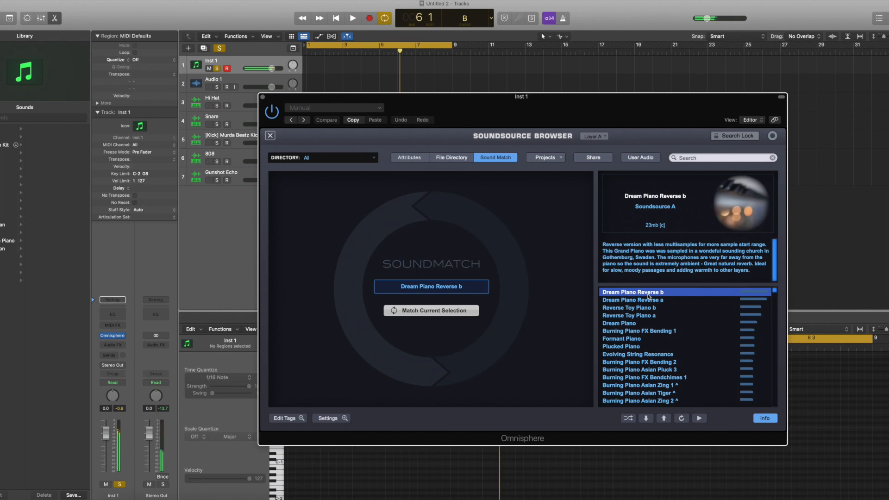
pyautogui.click(369, 19)
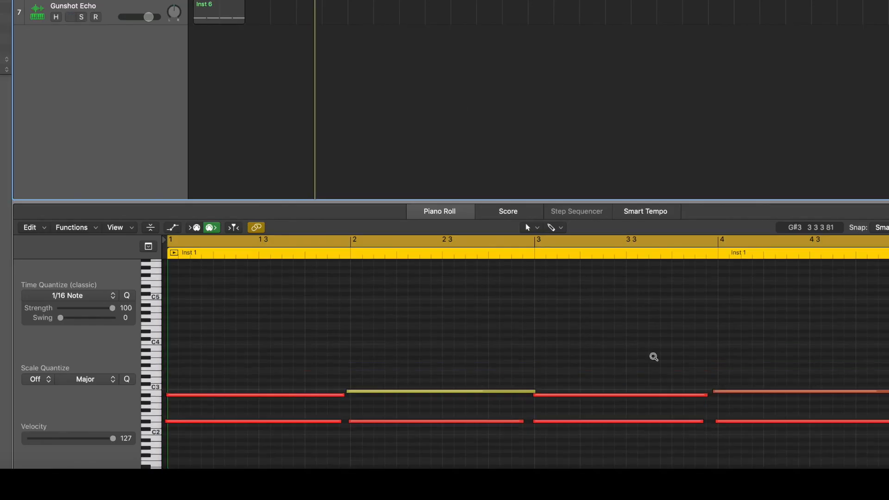
# Align the recorded Inst 1 notes to whole-bar lengths and duplicate the four-bar pattern into bars 5 to 8
pyautogui.moveTo(274, 383); pyautogui.dragTo(285, 390)
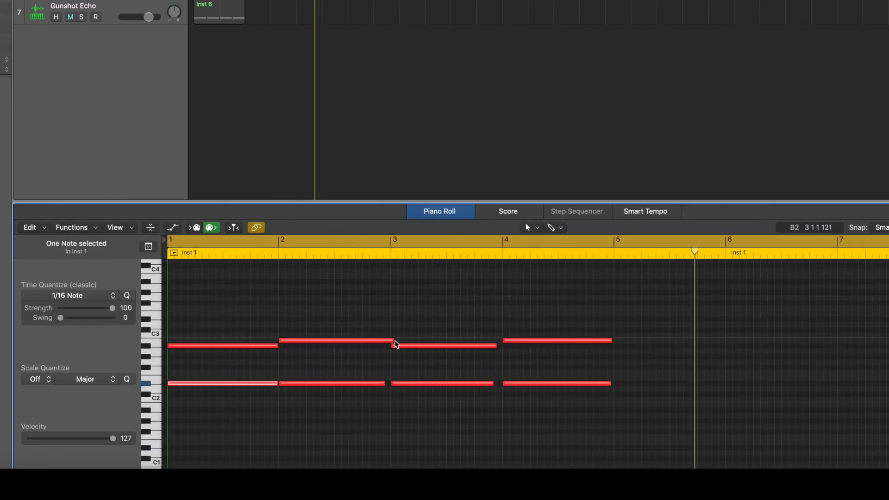
pyautogui.moveTo(494, 383); pyautogui.dragTo(501, 384)
pyautogui.scroll(-5, 395, 305)
pyautogui.scroll(5, 394, 306)
pyautogui.keyDown('super'); pyautogui.click(500, 310); pyautogui.keyUp('super')
pyautogui.press('super+a')
pyautogui.moveTo(208, 376); pyautogui.dragTo(557, 385)
# Shorten the upper note in bar 4 before the short high note and delete the short high note ending bar 8
pyautogui.moveTo(511, 332); pyautogui.dragTo(491, 333)
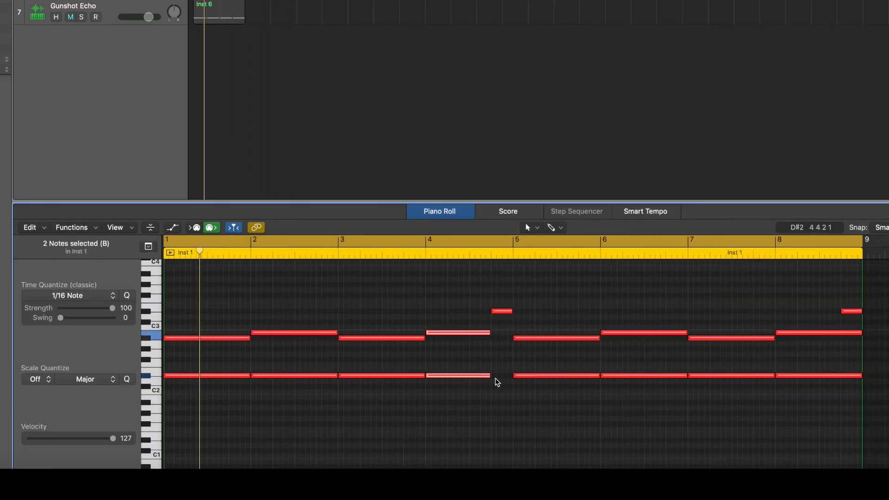
pyautogui.scroll(-3, 510, 317)
pyautogui.moveTo(413, 374); pyautogui.dragTo(429, 381)
pyautogui.click(689, 309)
pyautogui.press('Delete')
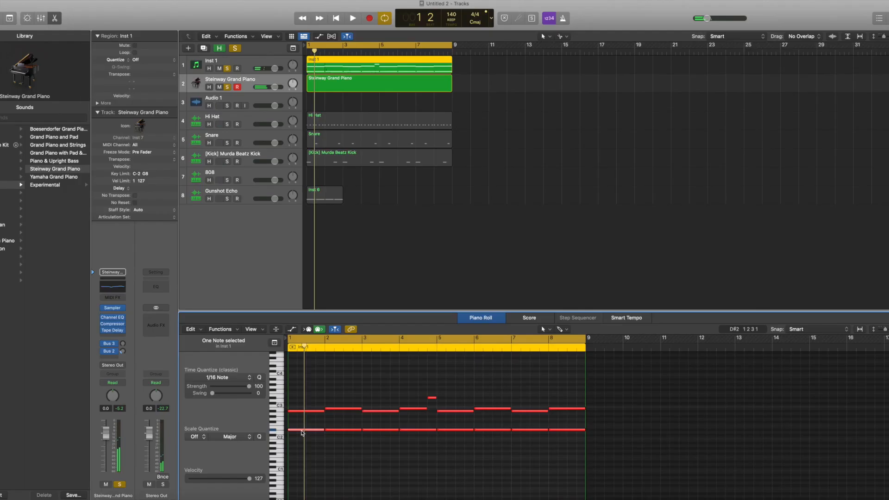
# Play back the Inst 1 chord loop and record a melody over it on the Steinway Grand Piano track
pyautogui.press('space')
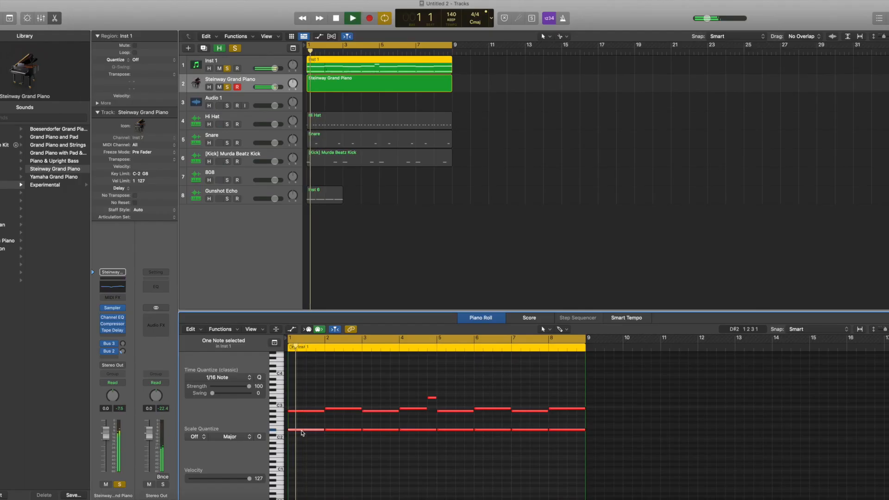
pyautogui.press('space')
pyautogui.press('space')
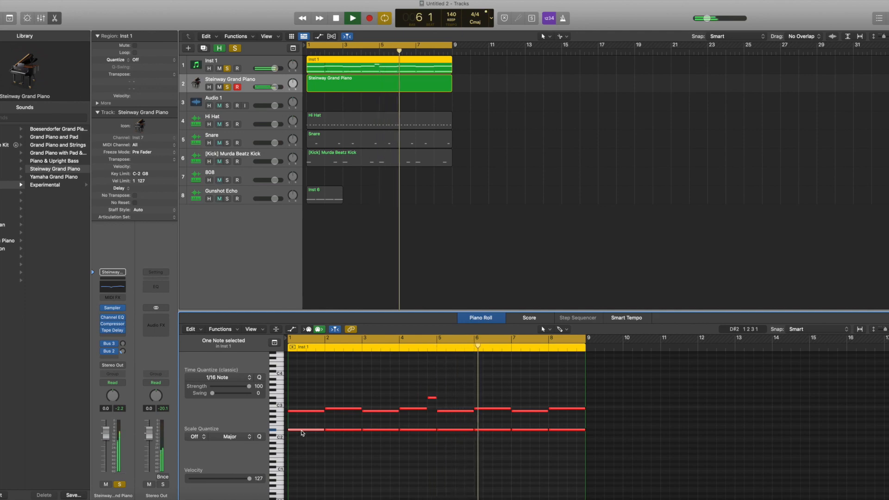
pyautogui.press('space')
pyautogui.press('space')
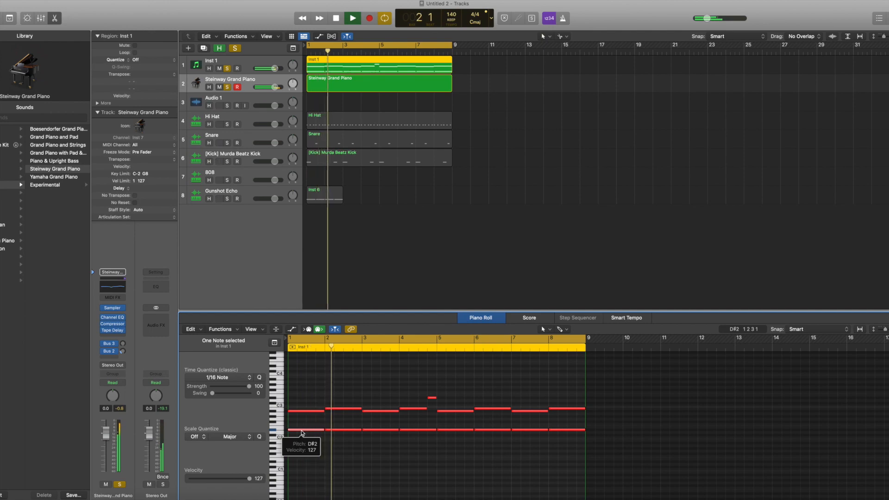
pyautogui.press('space')
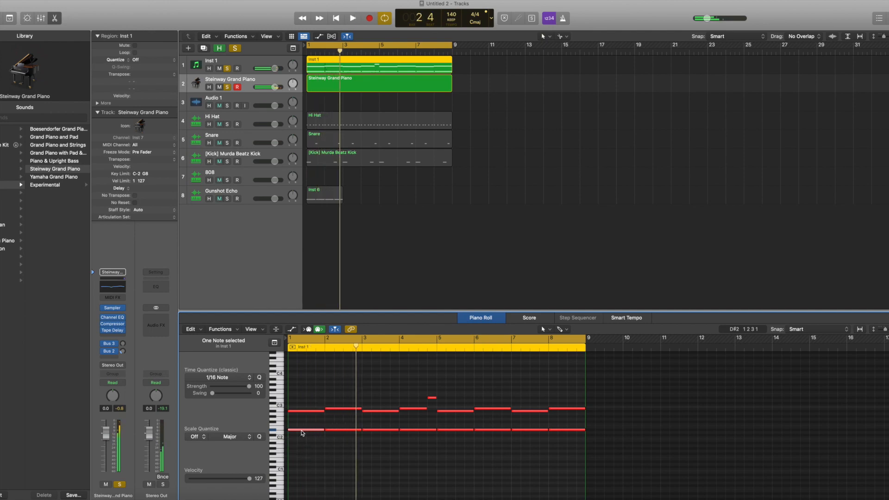
pyautogui.press('space')
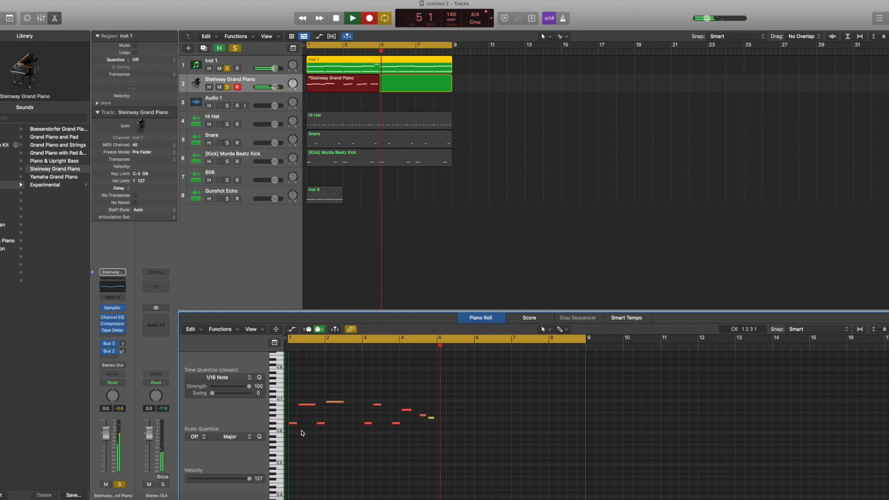
pyautogui.press('space')
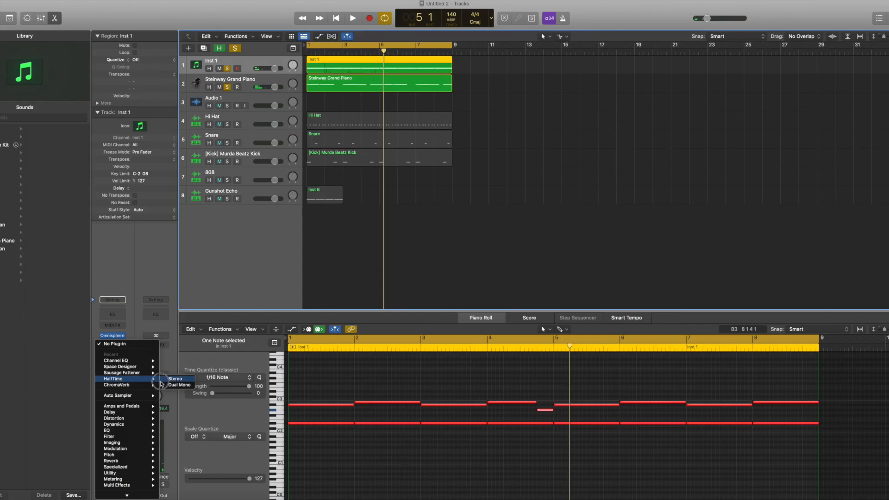
# Add the HalfTime effect to Inst 1 and set its loop length to 1/4 during playback
pyautogui.click(161, 382)
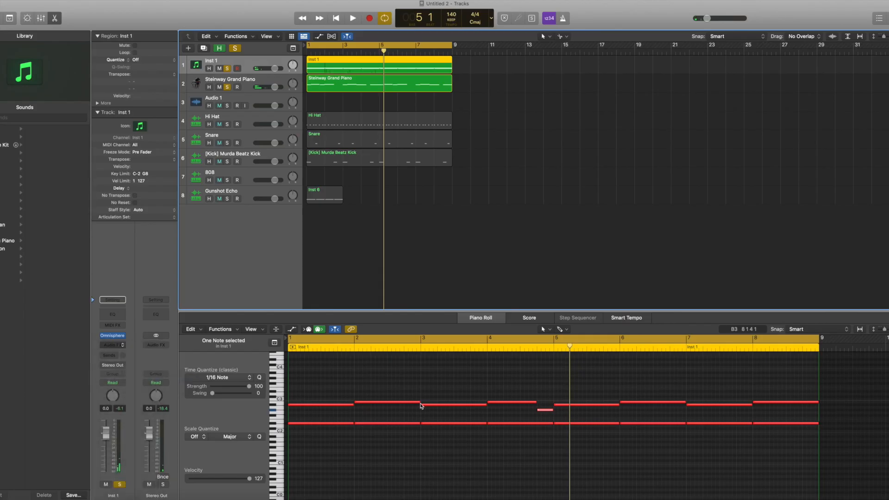
pyautogui.press('space')
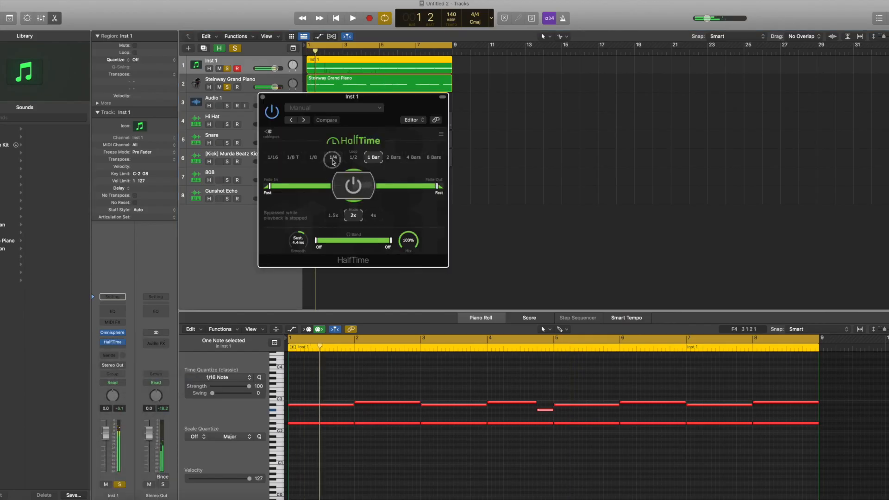
pyautogui.click(333, 157)
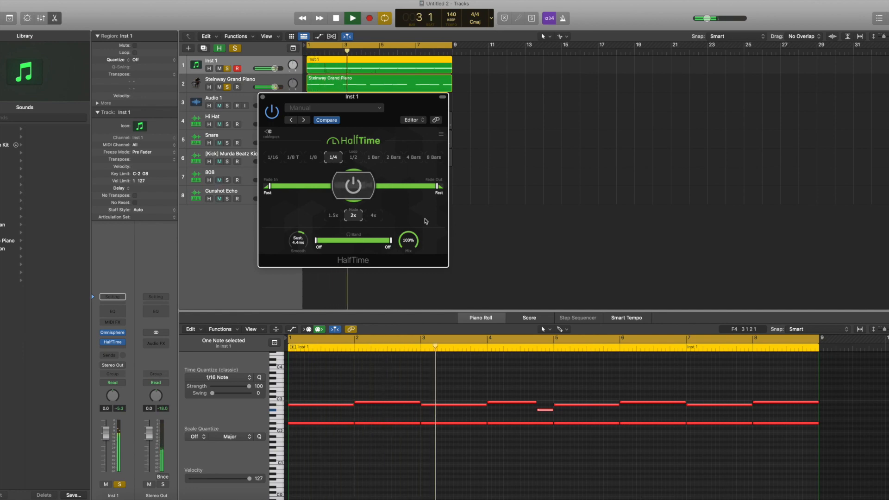
pyautogui.click(262, 97)
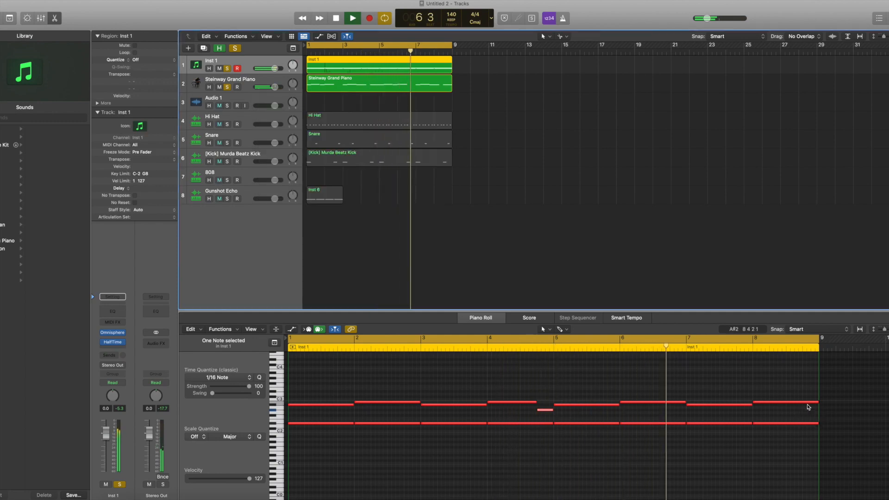
# Insert the RC-20 Retro Color audio effect on the Steinway Grand Piano track
pyautogui.scroll(-3, 803, 405)
pyautogui.scroll(3, 752, 397)
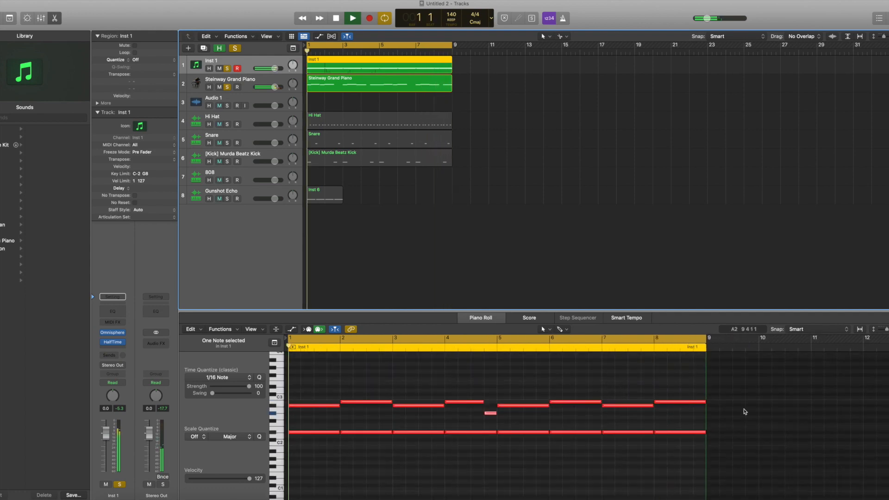
pyautogui.click(262, 81)
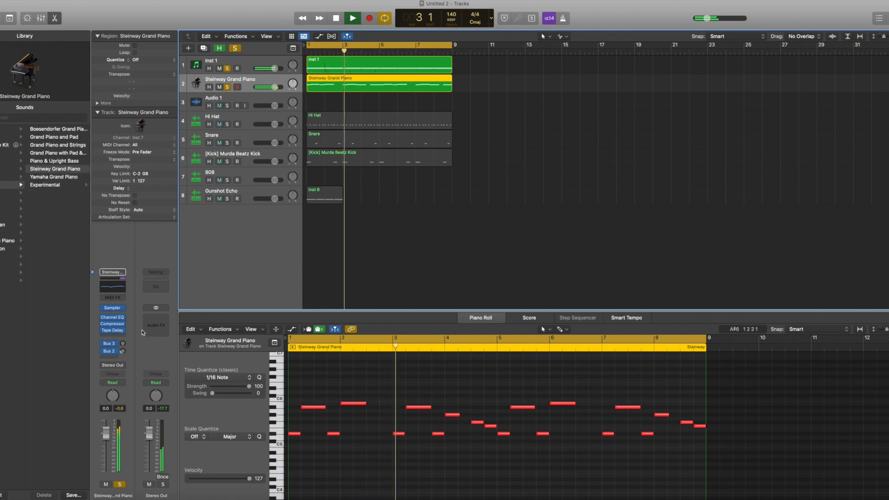
pyautogui.click(112, 337)
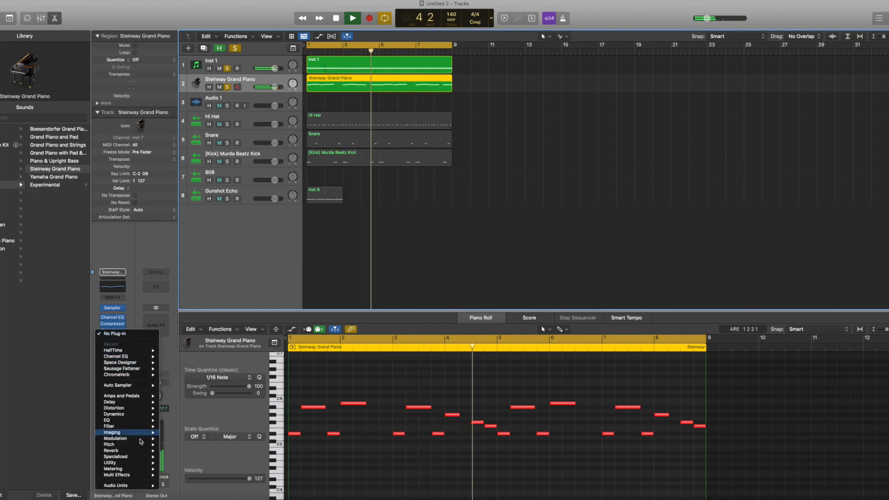
pyautogui.moveTo(134, 485)
pyautogui.moveTo(211, 495)
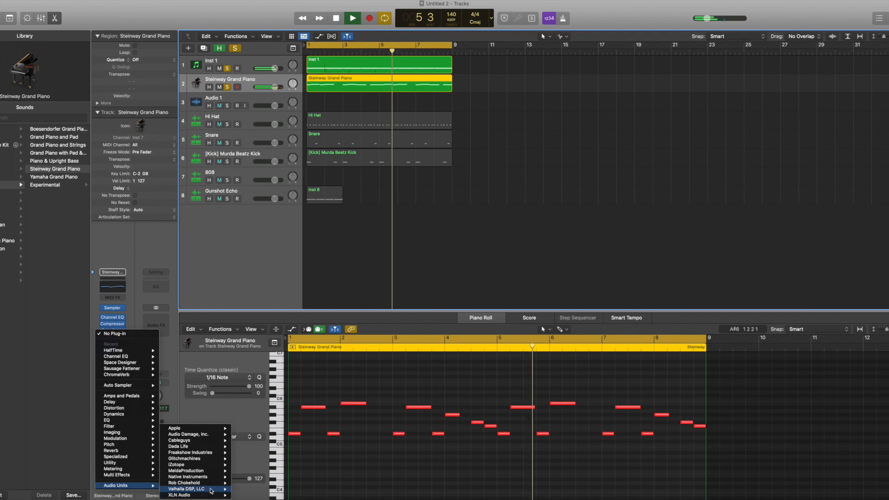
pyautogui.moveTo(273, 494)
pyautogui.click(307, 490)
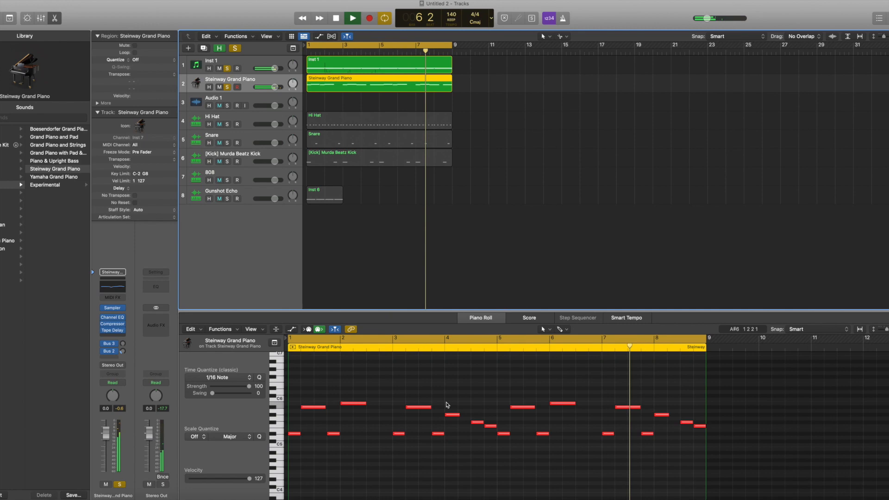
# Adjust the Wobble and Distort amounts of the Vinyl 1 preset in RC-20 Retro Color
pyautogui.moveTo(334, 300)
pyautogui.mouseDown()
pyautogui.moveTo(289, 294)
pyautogui.moveTo(338, 312)
pyautogui.mouseUp()
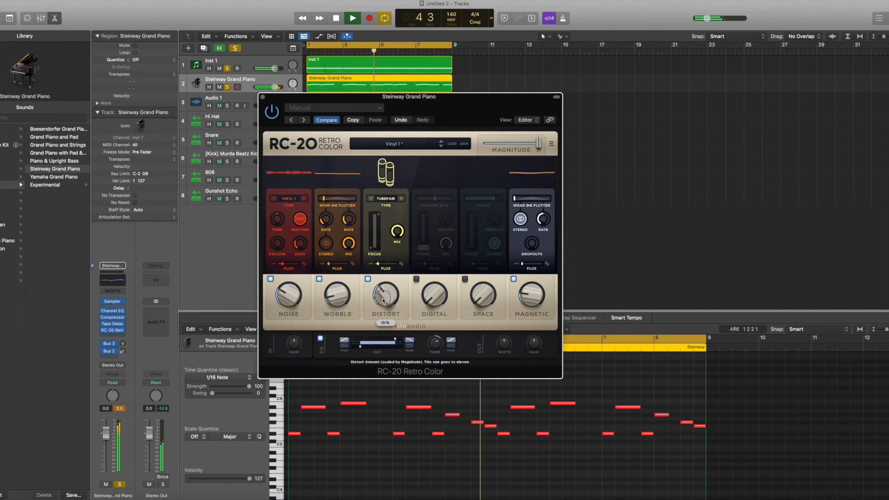
pyautogui.moveTo(336, 307); pyautogui.dragTo(335, 305)
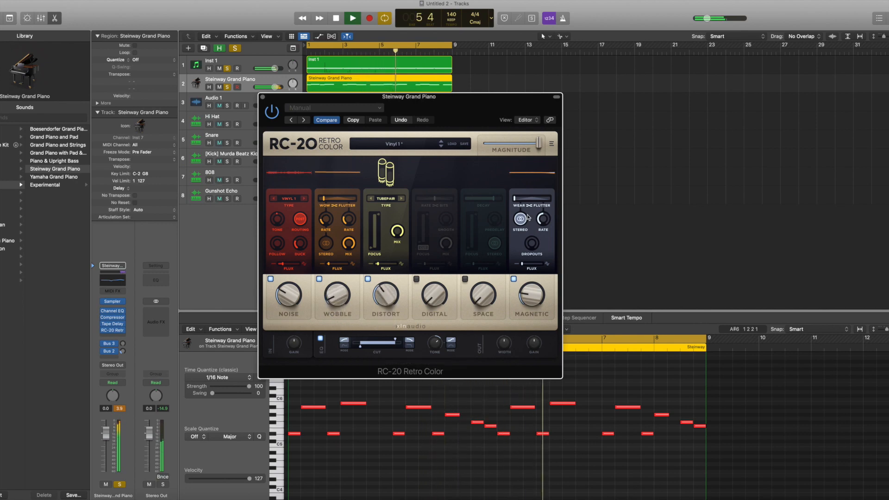
pyautogui.click(263, 97)
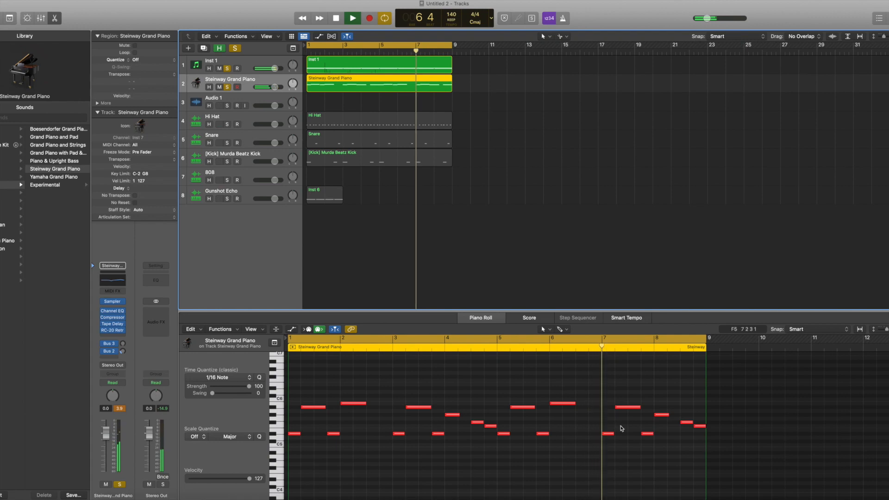
# Add a short higher note right after the first note of bar 8 in the Steinway Grand Piano melody
pyautogui.scroll(4, 653, 433)
pyautogui.hscroll(3, 656, 434)
pyautogui.press('space')
pyautogui.moveTo(677, 409); pyautogui.dragTo(665, 416)
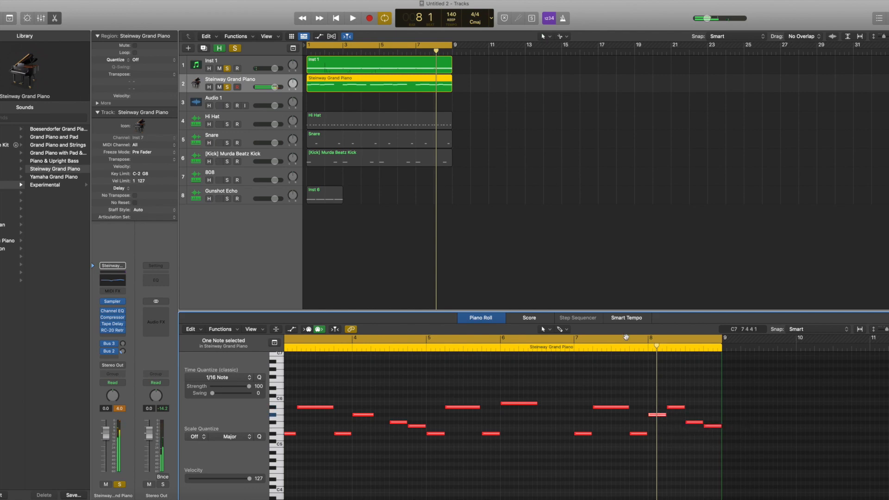
# Play the loop from the start and check the Wobble amount in RC-20 Retro Color on the piano
pyautogui.press('Return')
pyautogui.press('space')
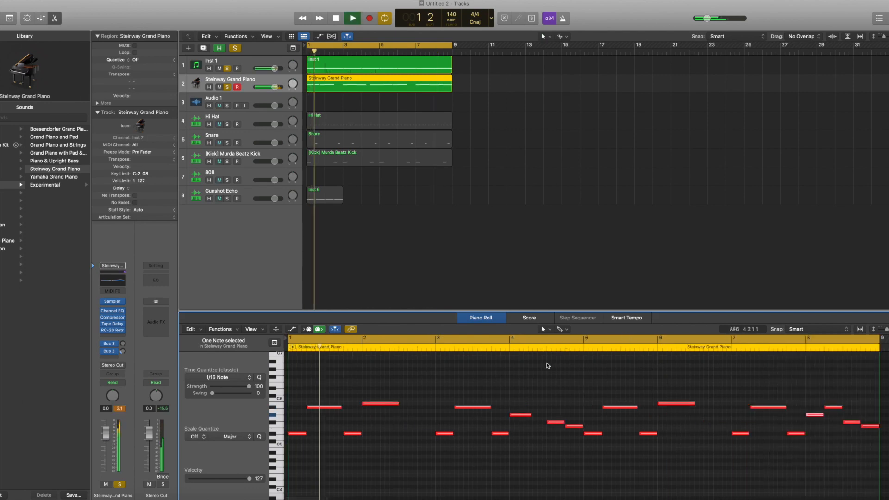
pyautogui.click(111, 330)
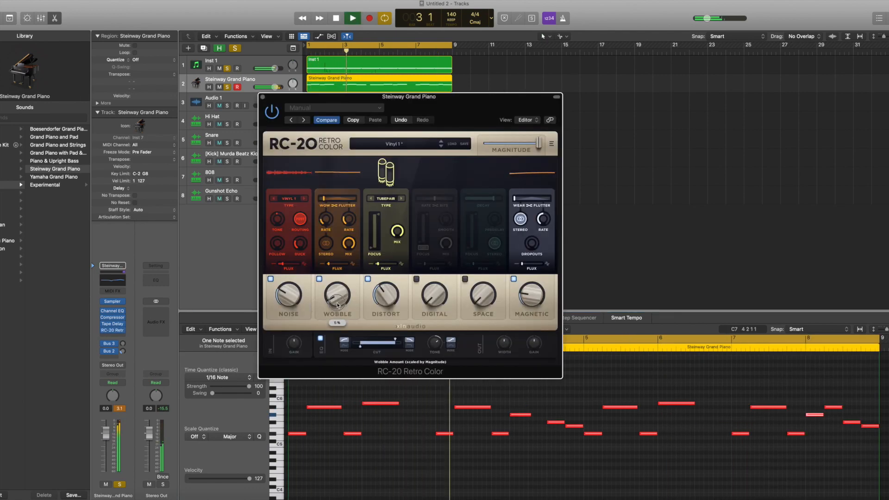
pyautogui.moveTo(339, 305)
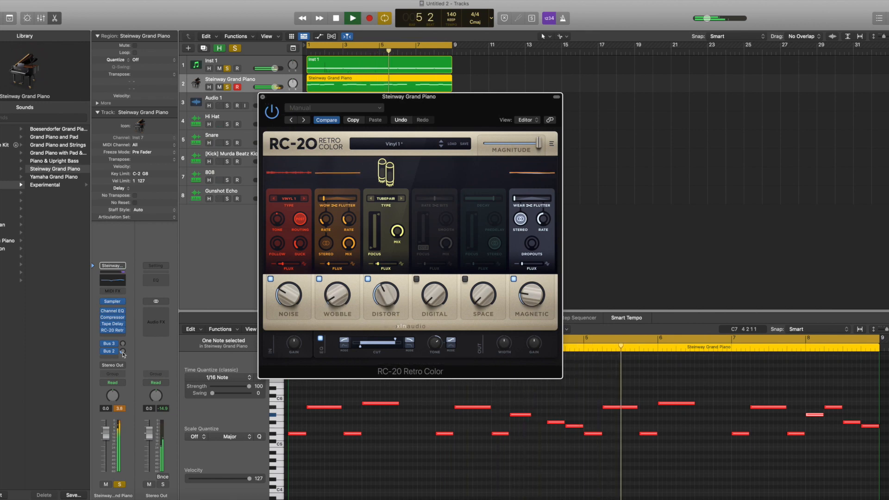
# Add Space Designer to the Steinway Grand Piano track and lower its Wet level to -28 dB
pyautogui.click(119, 335)
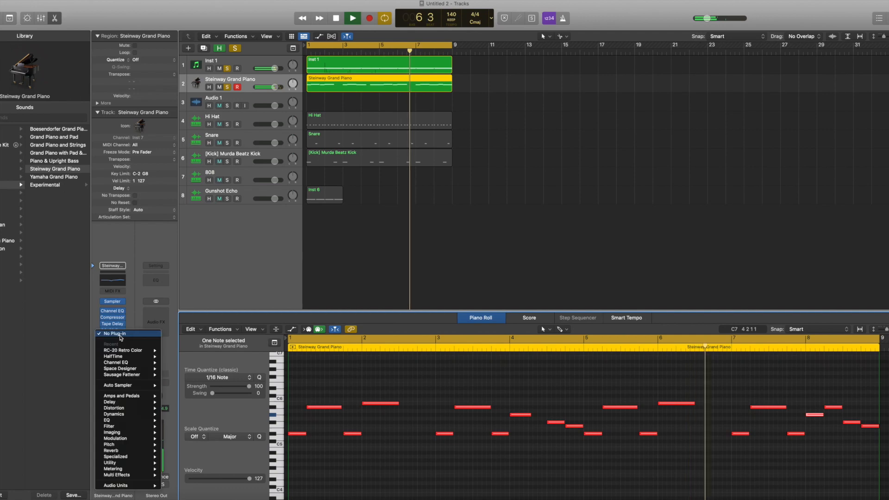
pyautogui.moveTo(139, 368)
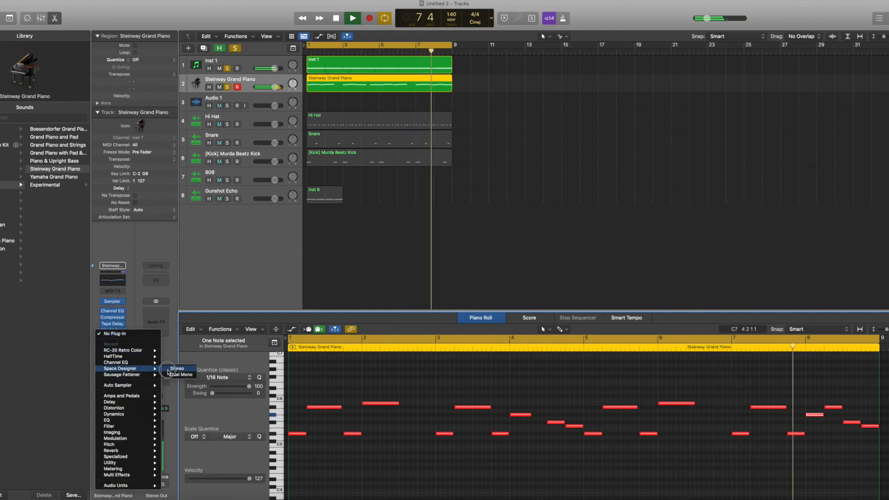
pyautogui.click(168, 370)
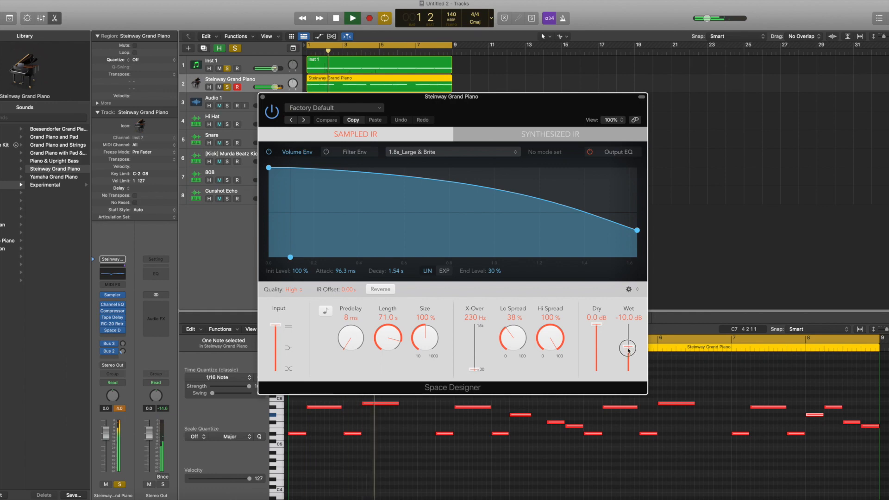
pyautogui.moveTo(629, 350); pyautogui.dragTo(627, 356)
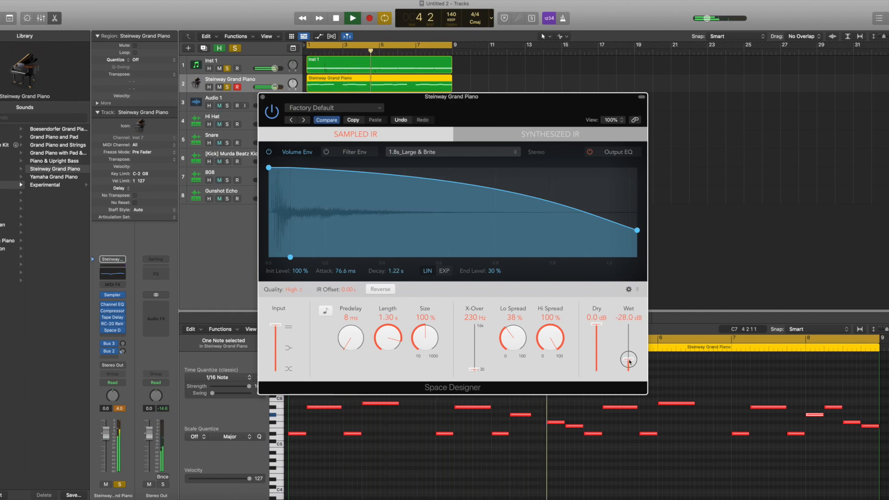
pyautogui.click(262, 97)
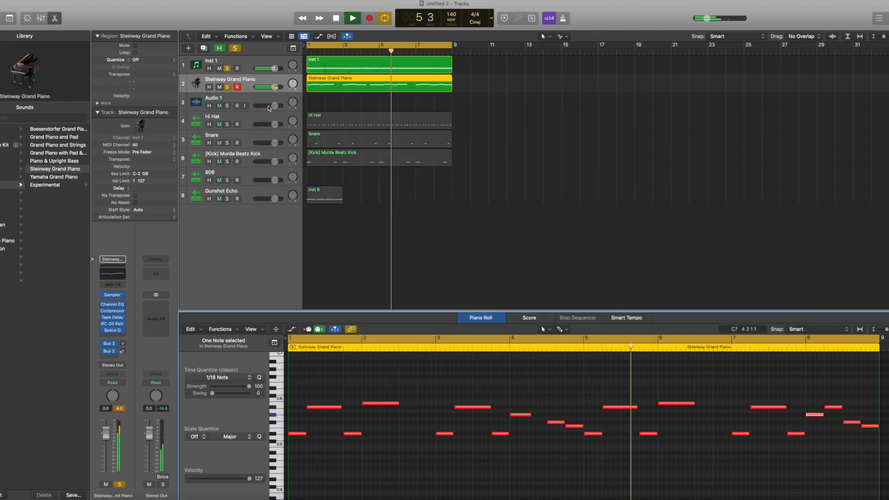
# Search the Omnisphere patches for choir, load Boys Choir Ahs, and record a choir part with it on the soloed Inst 8 track
pyautogui.scroll(-2, 431, 416)
pyautogui.scroll(-1, 432, 415)
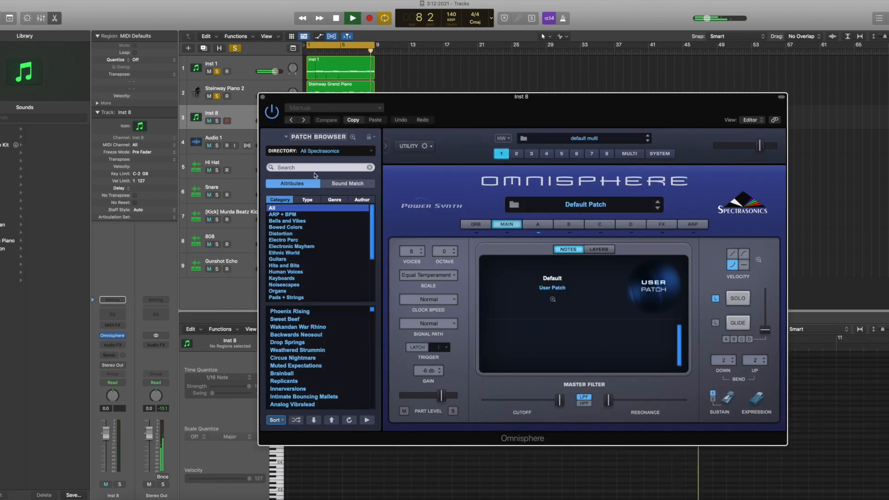
pyautogui.click(297, 167)
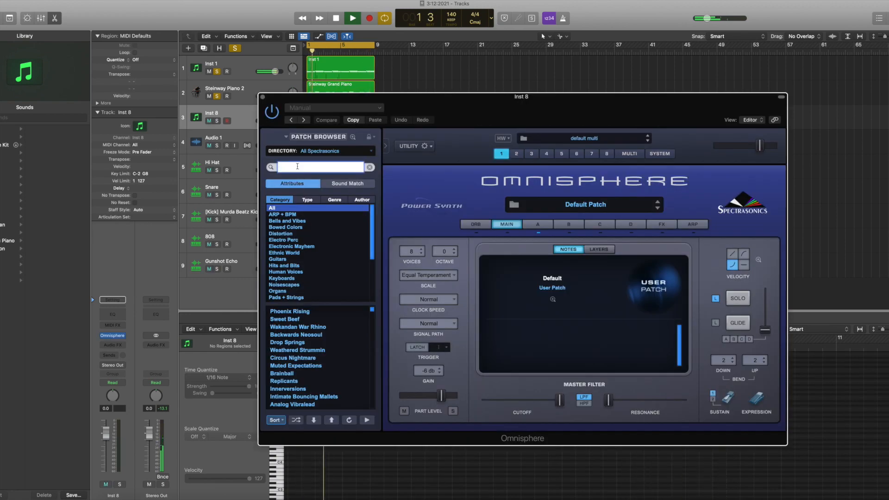
pyautogui.press('Return')
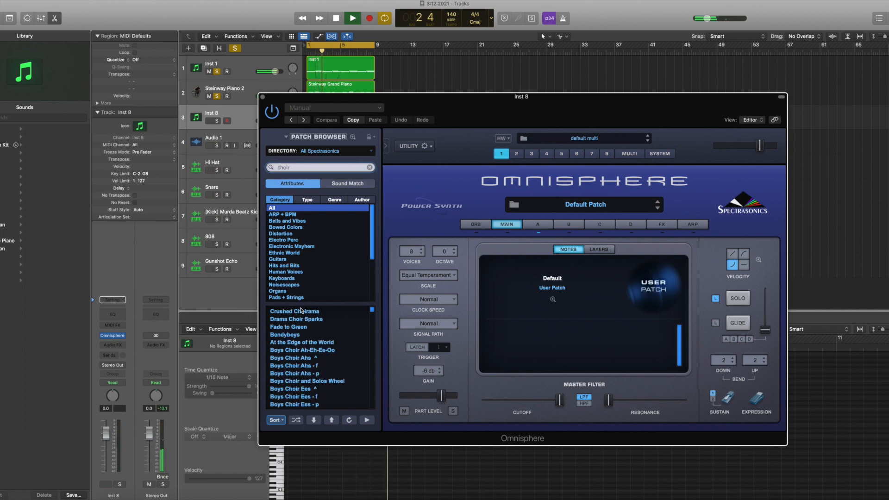
pyautogui.click(311, 360)
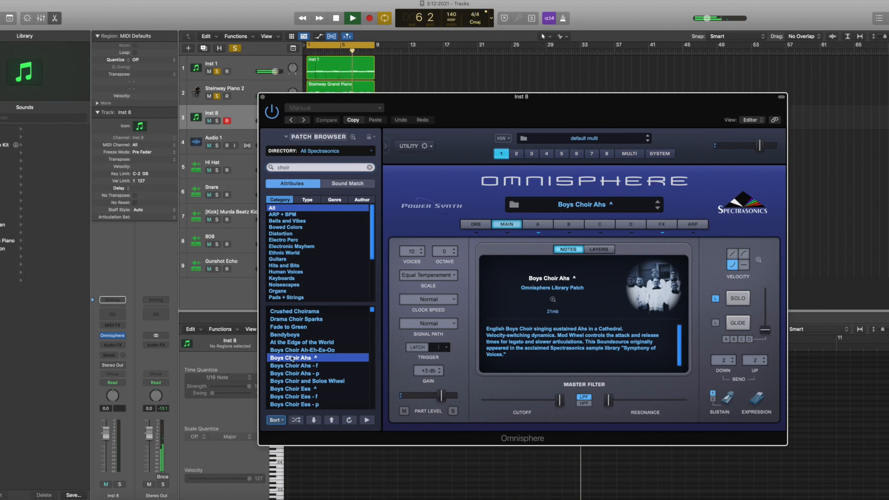
pyautogui.click(217, 120)
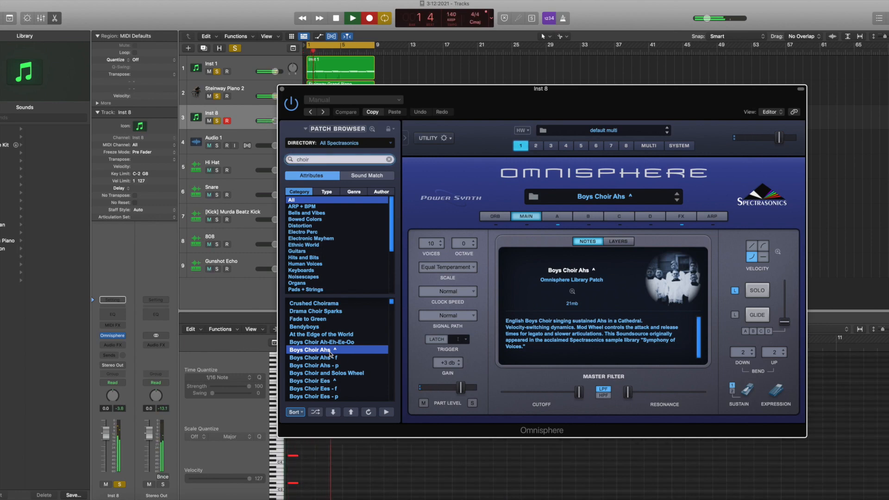
pyautogui.press('space')
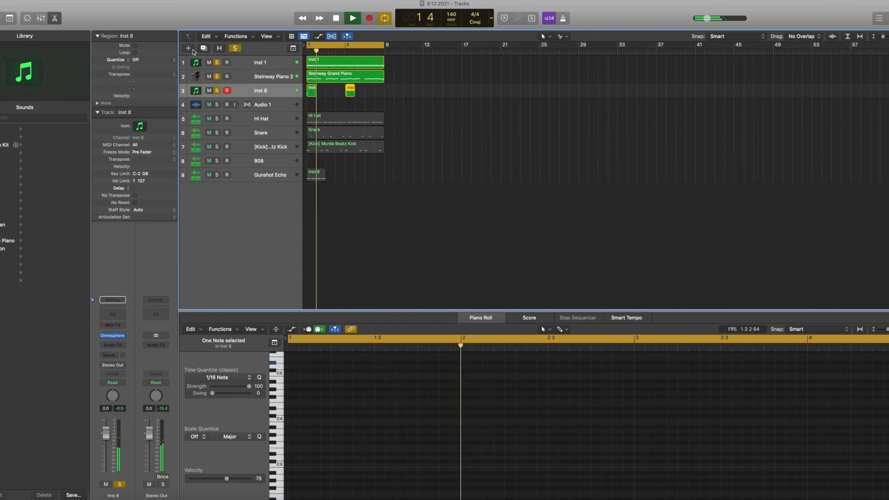
# Create one new software instrument track below Inst 8 and load Omnisphere as its instrument
pyautogui.press('alt+super+n')
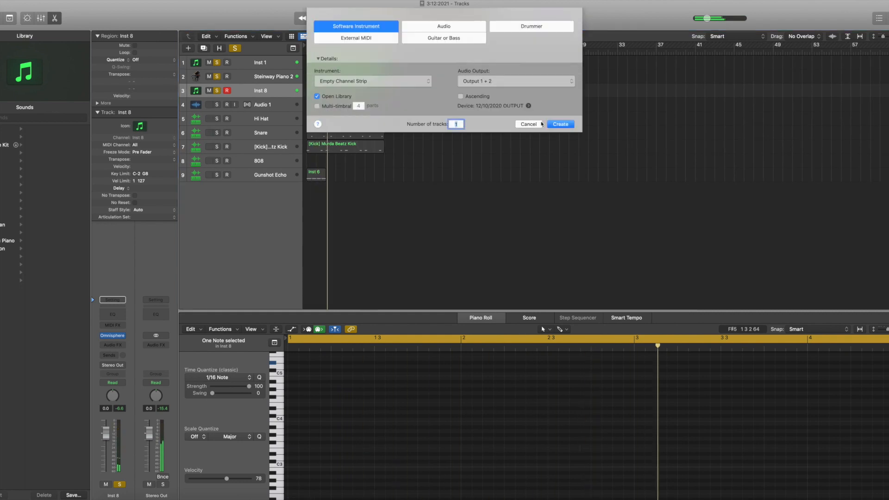
pyautogui.click(558, 125)
pyautogui.click(119, 338)
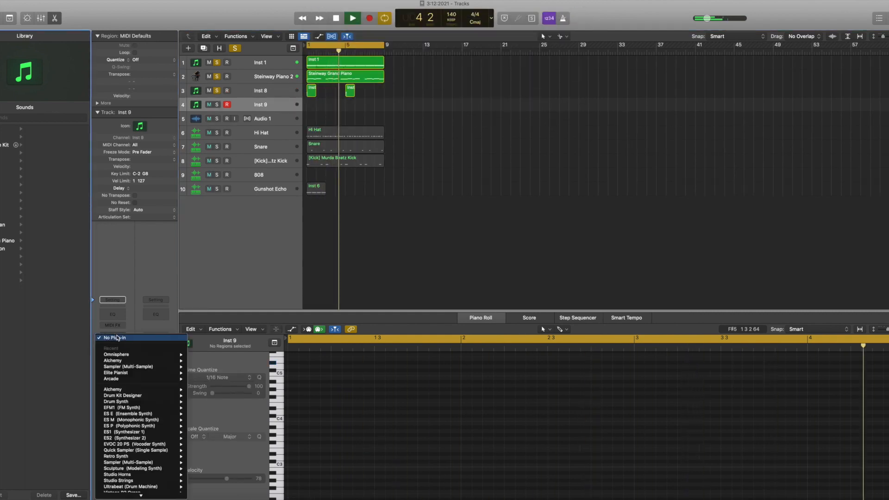
pyautogui.moveTo(138, 355)
pyautogui.click(206, 355)
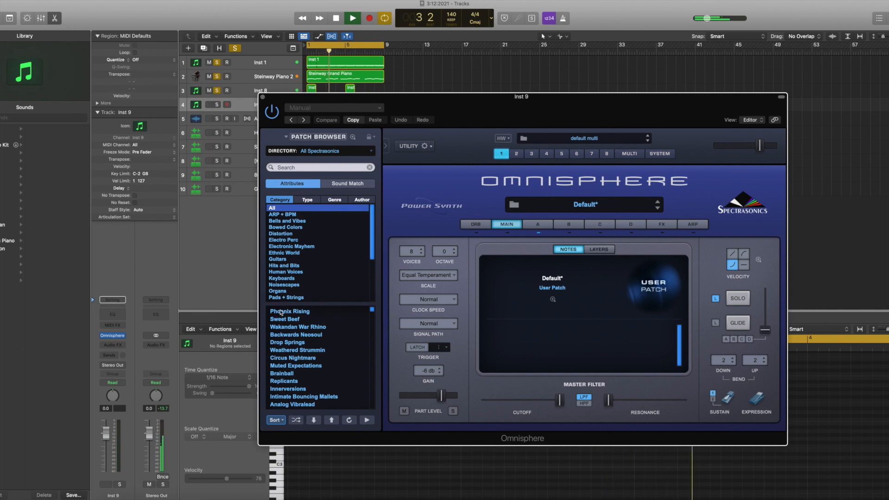
# Filter the patches to Pads + Strings of type Acoustic Strings, audition Dark Old String Orchestra, and load Hollywood Studio String Section
pyautogui.click(296, 297)
pyautogui.click(307, 200)
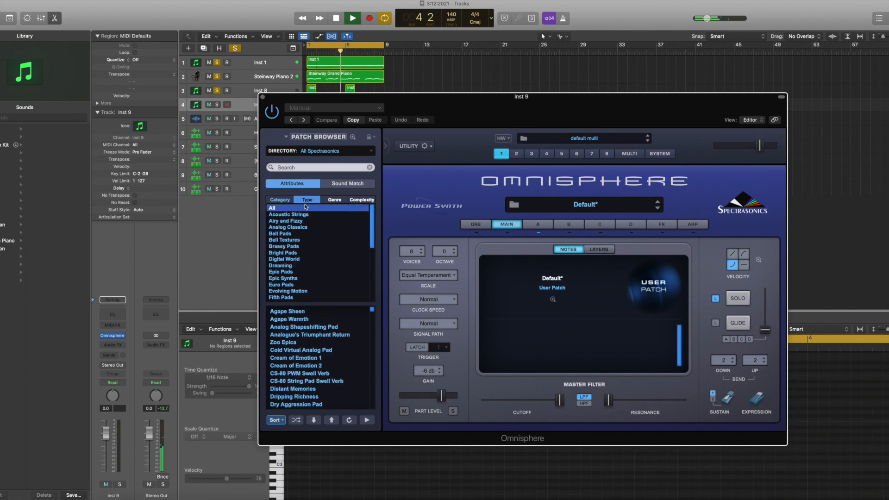
pyautogui.click(288, 215)
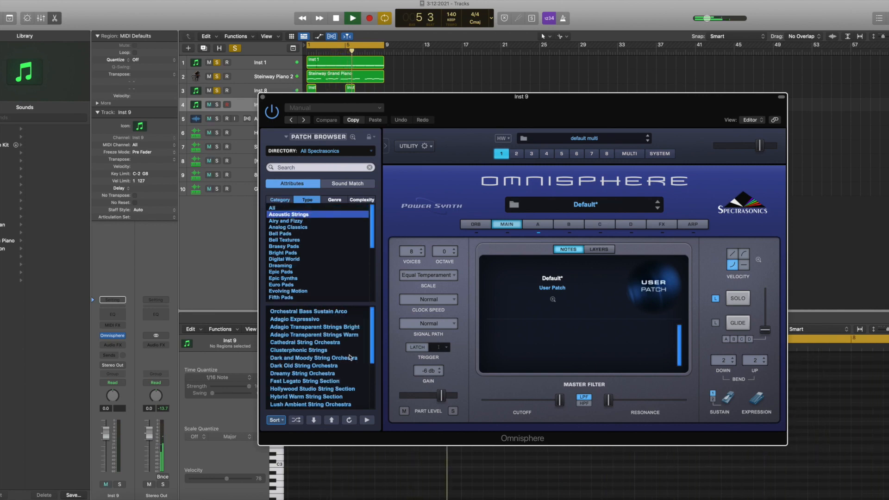
pyautogui.click(317, 366)
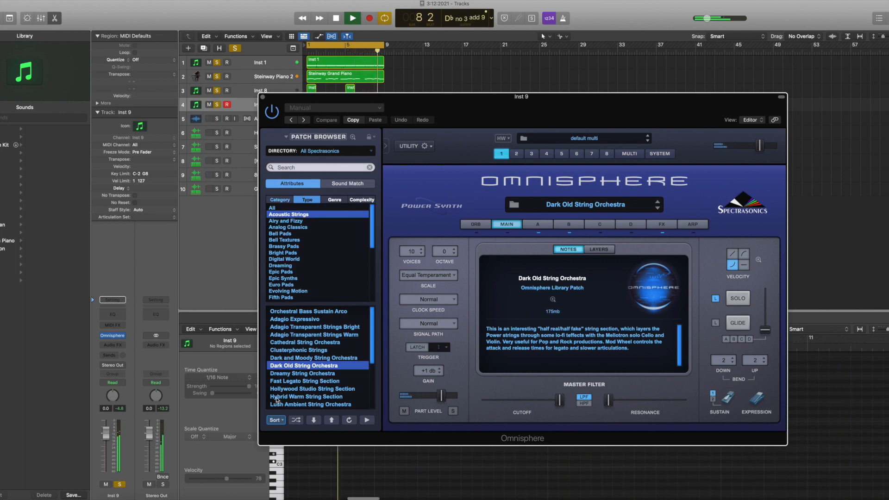
pyautogui.click(306, 389)
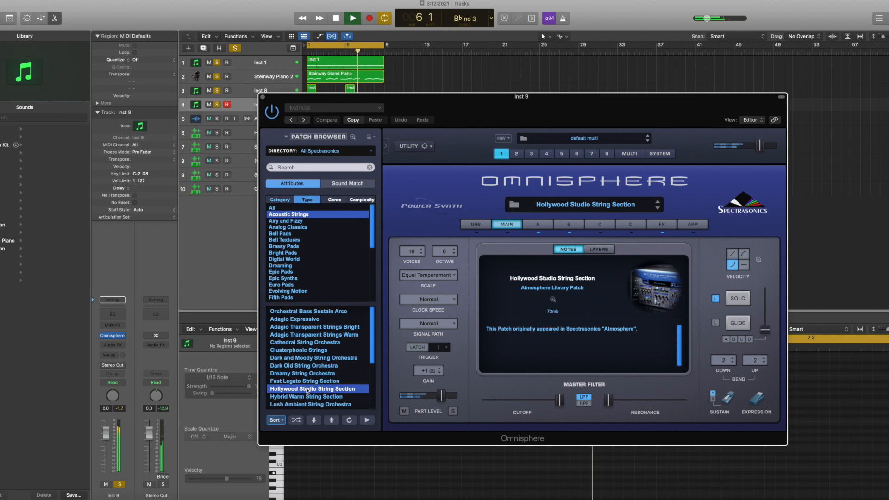
# Record a four-bar string melody on the Inst 9 track and close the Omnisphere window
pyautogui.press('r')
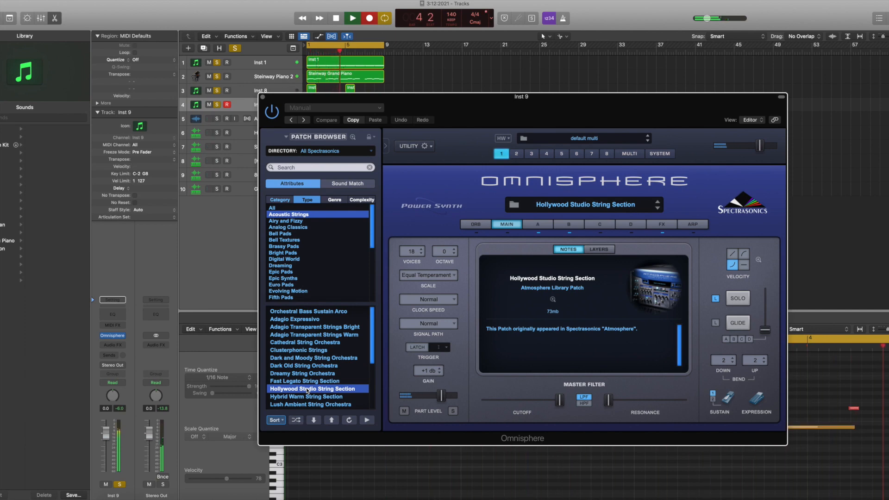
pyautogui.press('space')
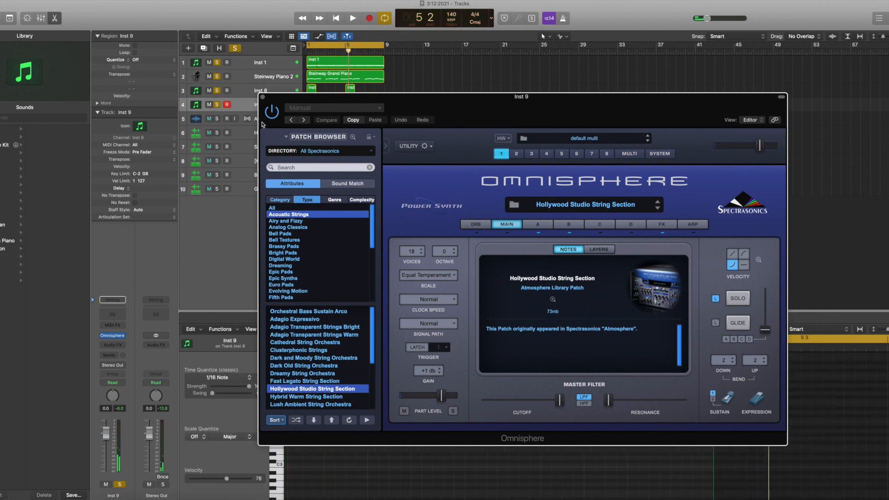
pyautogui.click(262, 99)
# Trim the note ends of the Inst 9 string melody so neighbouring notes do not overlap, and play it back
pyautogui.moveTo(688, 421); pyautogui.dragTo(689, 424)
pyautogui.press('super+a')
pyautogui.scroll(-10, 341, 487)
pyautogui.scroll(8, 428, 402)
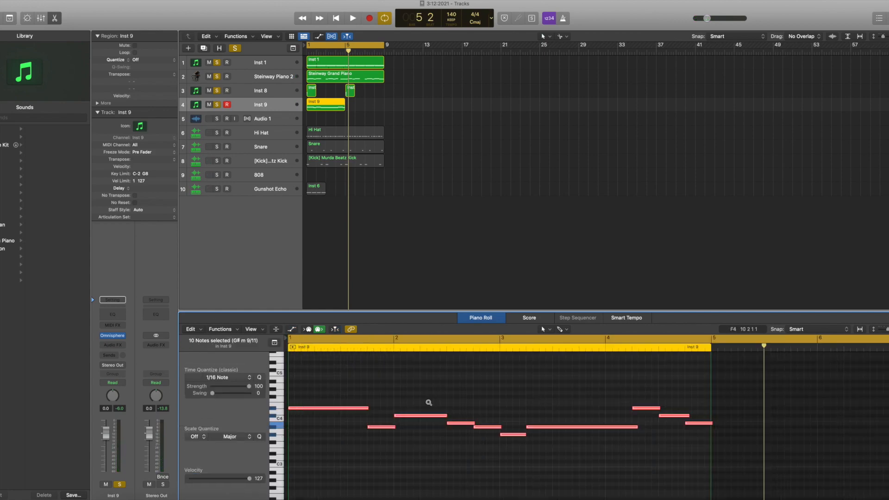
pyautogui.scroll(2, 429, 402)
pyautogui.moveTo(374, 407); pyautogui.dragTo(372, 408)
pyautogui.moveTo(487, 423); pyautogui.dragTo(515, 426)
pyautogui.moveTo(662, 426); pyautogui.dragTo(656, 427)
pyautogui.moveTo(718, 415); pyautogui.dragTo(713, 415)
pyautogui.moveTo(743, 423); pyautogui.dragTo(742, 423)
pyautogui.press('space')
pyautogui.scroll(-5, 762, 430)
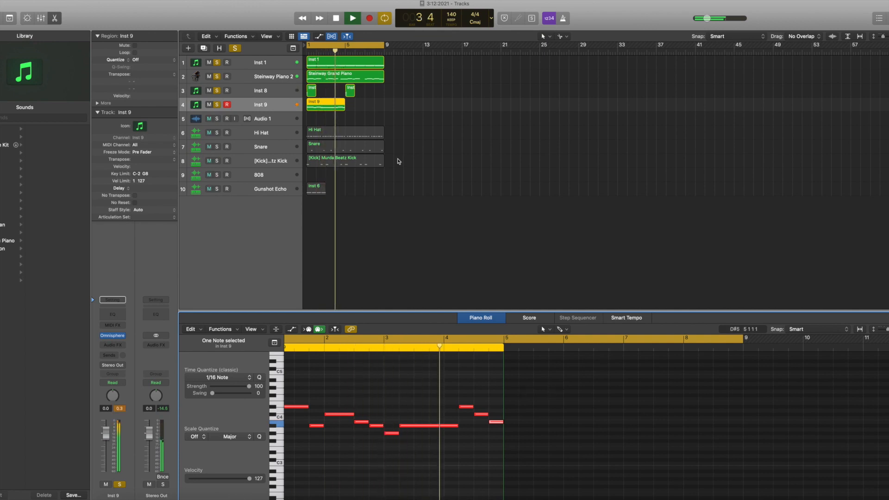
# Copy the Inst 9 region to bars 5 through 8 and join both regions into one
pyautogui.click(358, 108)
pyautogui.moveTo(357, 107); pyautogui.dragTo(323, 106)
pyautogui.rightClick(323, 105)
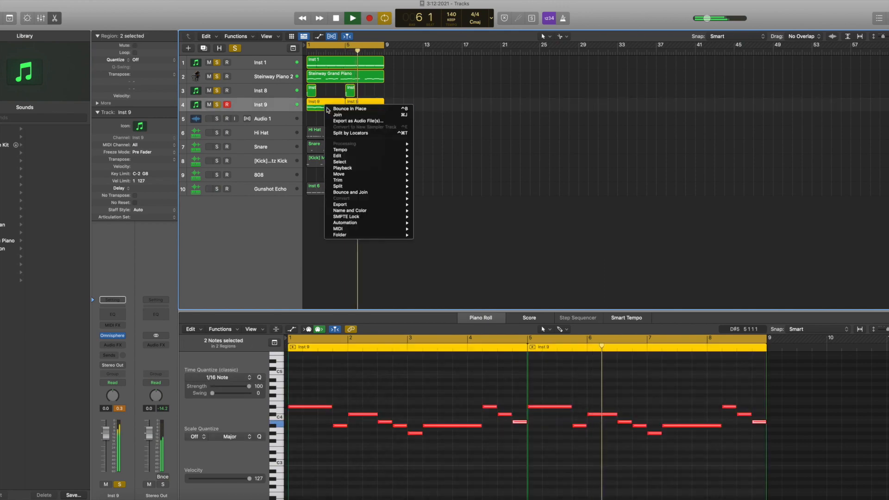
pyautogui.click(331, 114)
pyautogui.press('super+j')
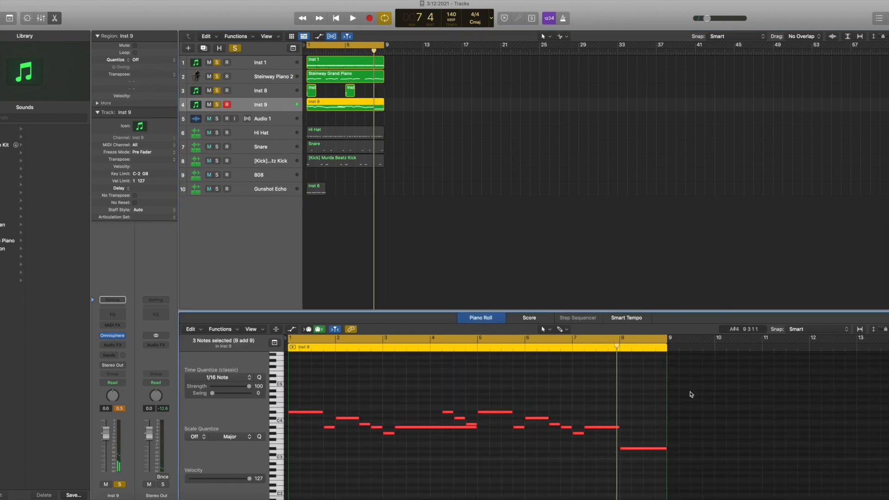
# Duplicate all the Inst 9 string notes one octave higher and one octave lower than the original melody
pyautogui.moveTo(693, 391); pyautogui.dragTo(233, 497)
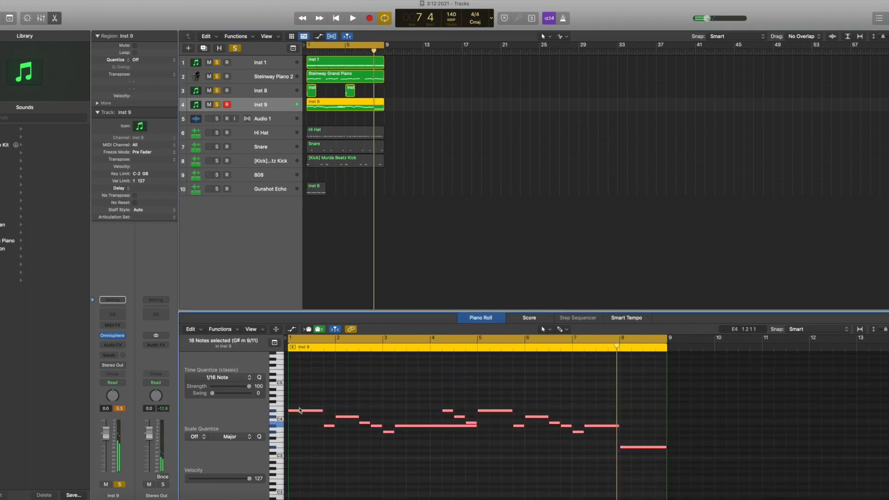
pyautogui.moveTo(300, 413); pyautogui.dragTo(299, 374)
pyautogui.press('space')
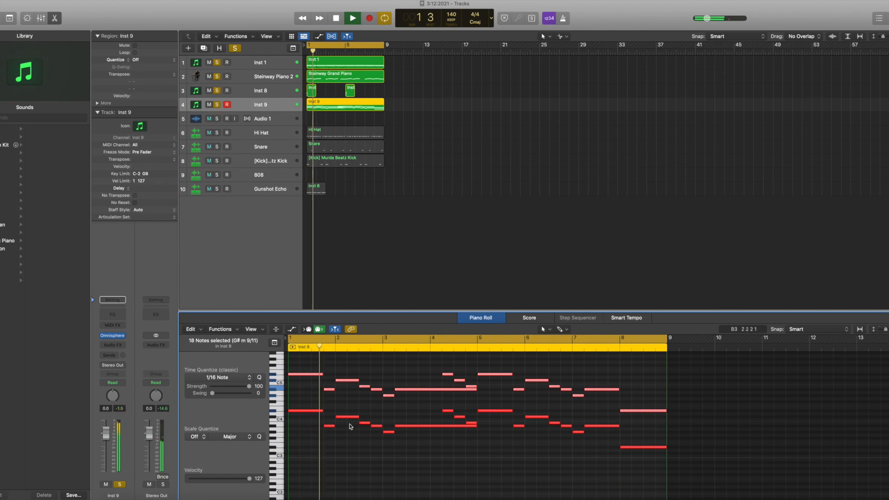
pyautogui.click(309, 377)
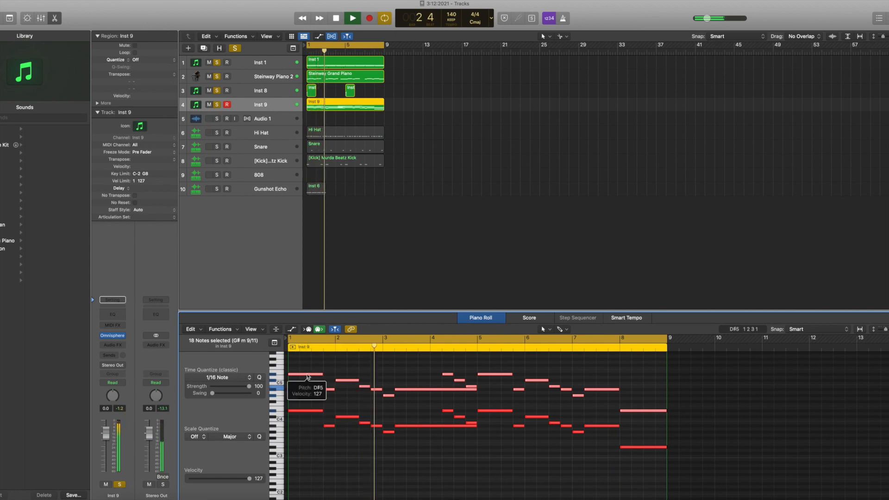
pyautogui.moveTo(308, 377); pyautogui.dragTo(314, 448)
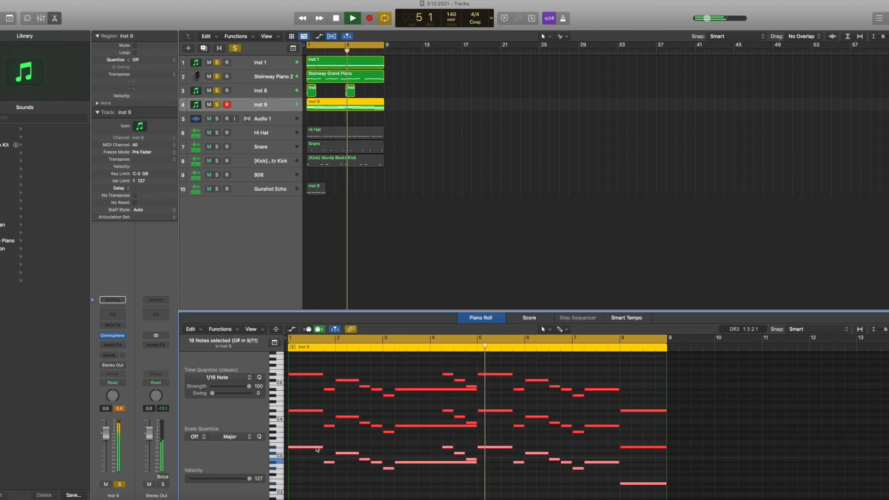
# Set a steep low cut at about 246 Hz with a 48 dB/Oct slope in the Inst 9 track's Channel EQ
pyautogui.scroll(-6, 421, 423)
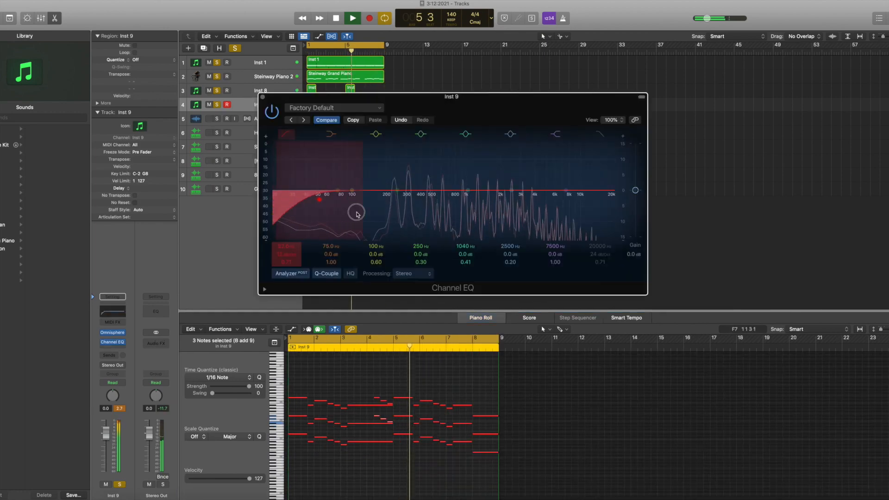
pyautogui.moveTo(357, 213); pyautogui.dragTo(408, 213)
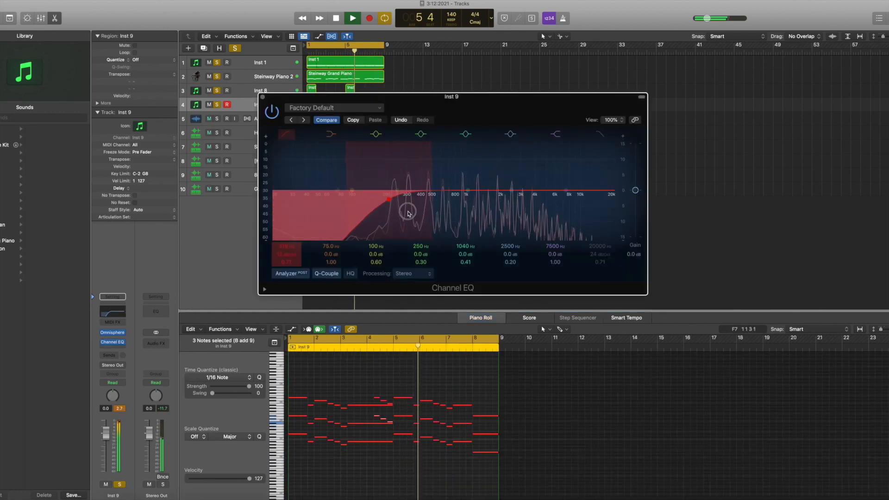
pyautogui.moveTo(286, 259); pyautogui.dragTo(285, 256)
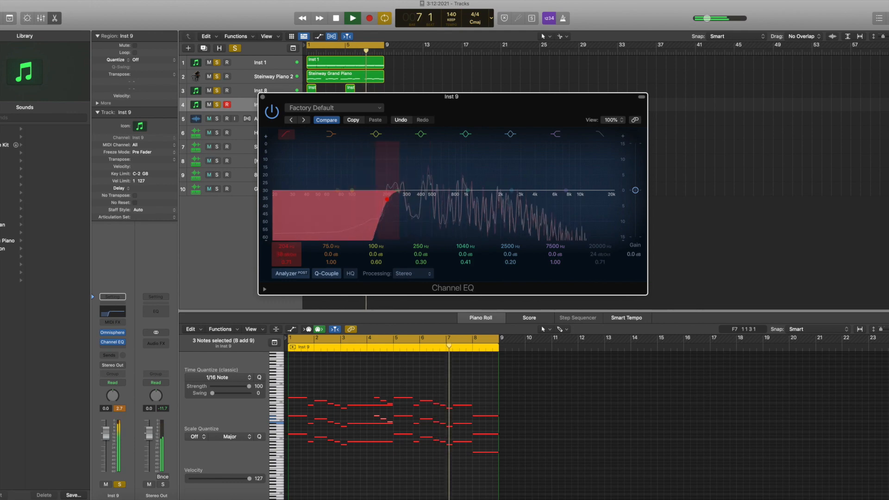
pyautogui.moveTo(389, 215); pyautogui.dragTo(397, 215)
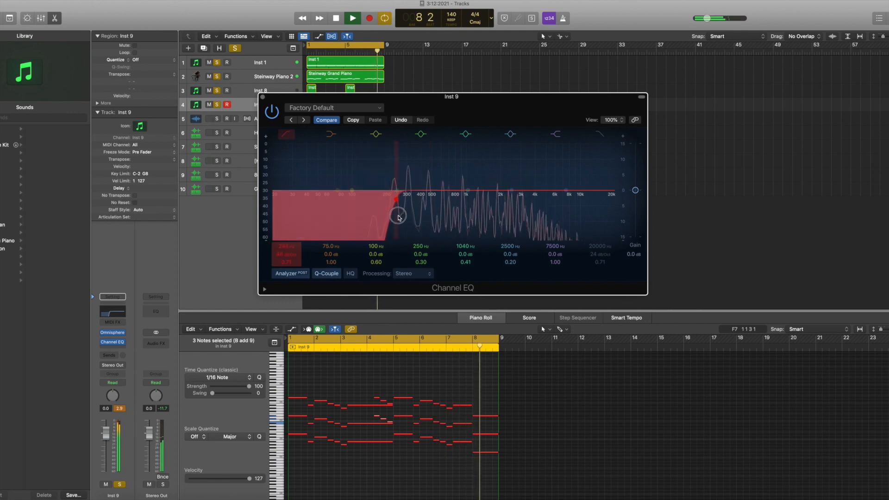
# Enable the high cut band in the Inst 9 Channel EQ, lower its frequency to remove the highest treble, and close the EQ
pyautogui.click(599, 135)
pyautogui.moveTo(612, 191); pyautogui.dragTo(548, 207)
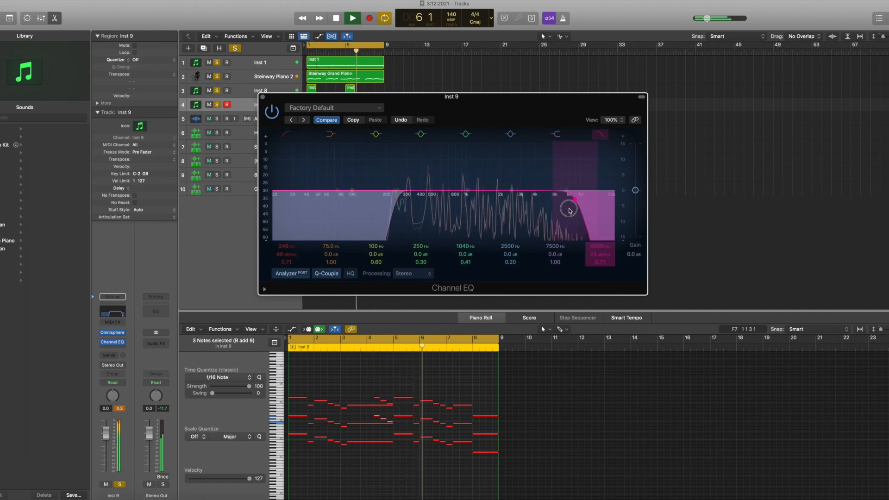
pyautogui.click(269, 107)
pyautogui.click(262, 97)
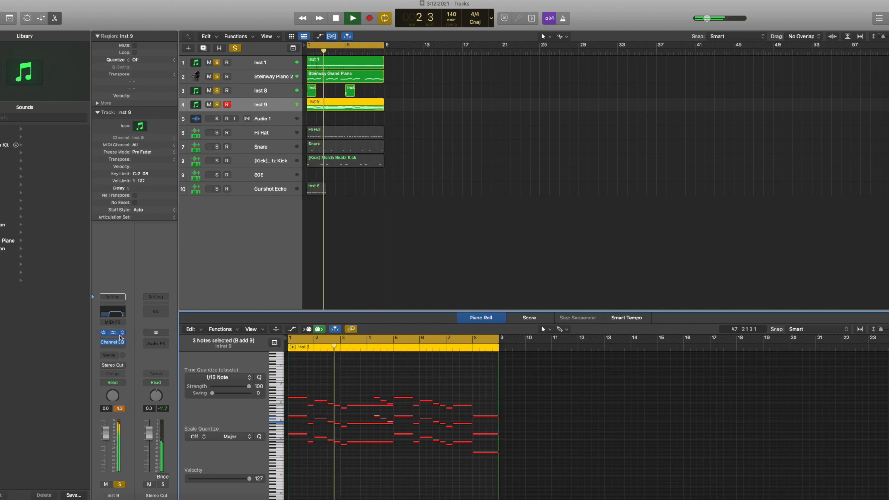
# Add RC-20 Retro Color to the Inst 9 track after the Channel EQ, using the Vinyl 1 preset
pyautogui.click(112, 348)
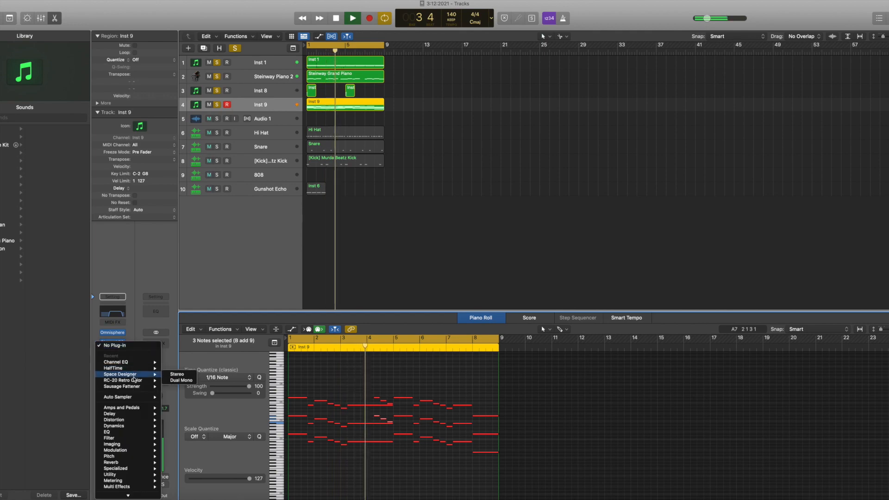
pyautogui.moveTo(133, 380)
pyautogui.click(177, 380)
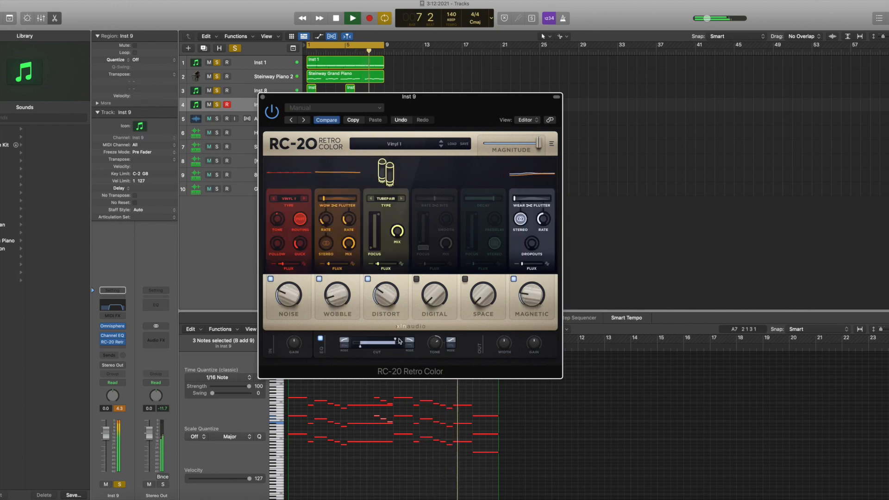
# Adjust both ends of the master cut filter in RC-20 Retro Color and lower the Wobble and Noise amounts
pyautogui.moveTo(359, 347); pyautogui.dragTo(418, 347)
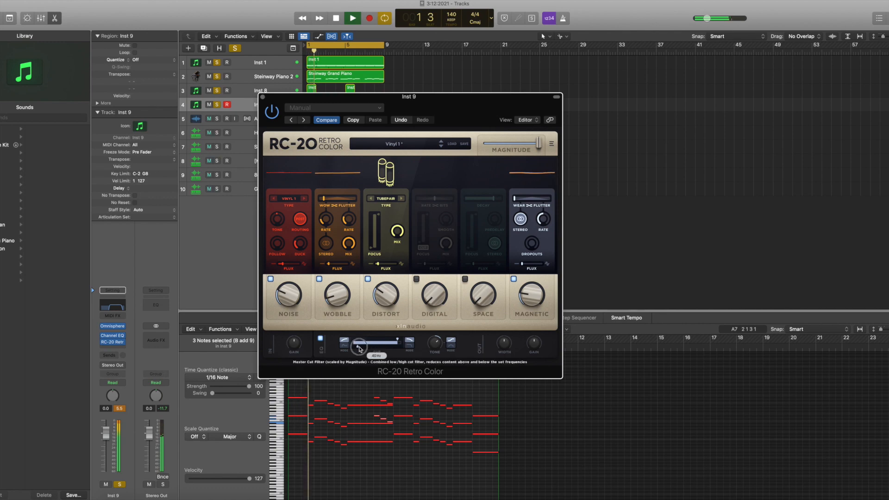
pyautogui.moveTo(397, 340); pyautogui.dragTo(394, 340)
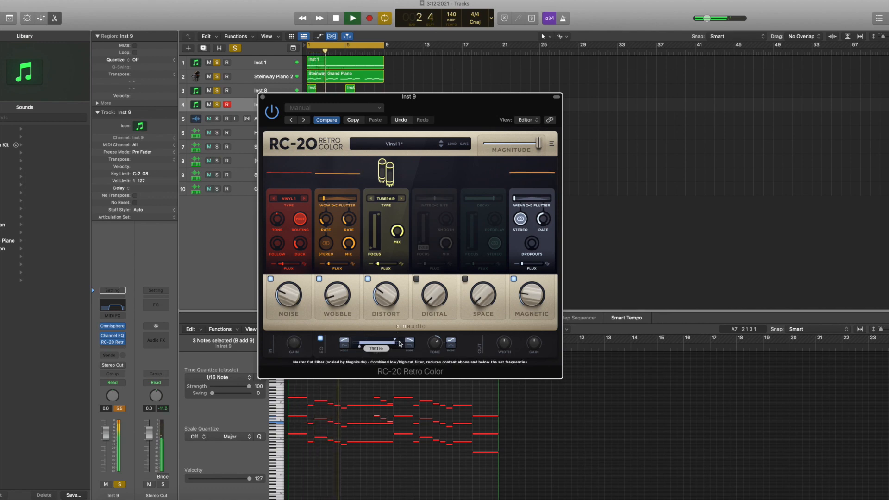
pyautogui.moveTo(338, 305); pyautogui.dragTo(336, 310)
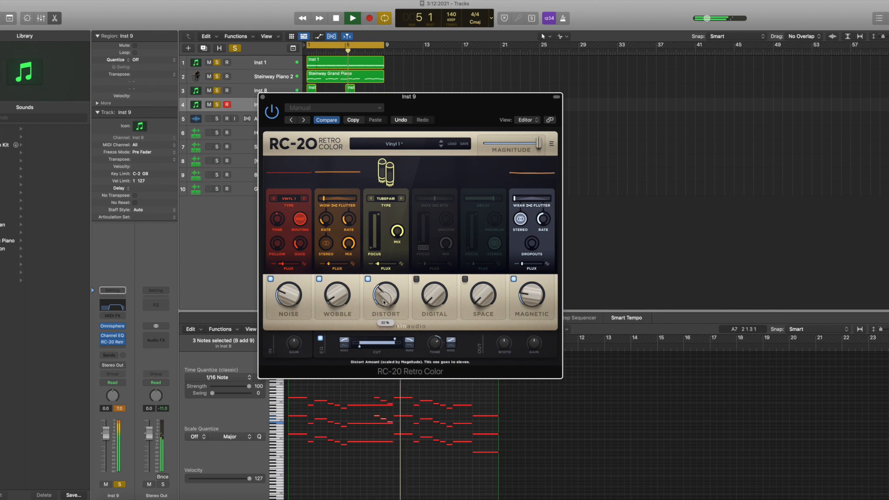
pyautogui.moveTo(287, 298)
pyautogui.mouseDown()
pyautogui.moveTo(288, 283)
pyautogui.moveTo(285, 304)
pyautogui.mouseUp()
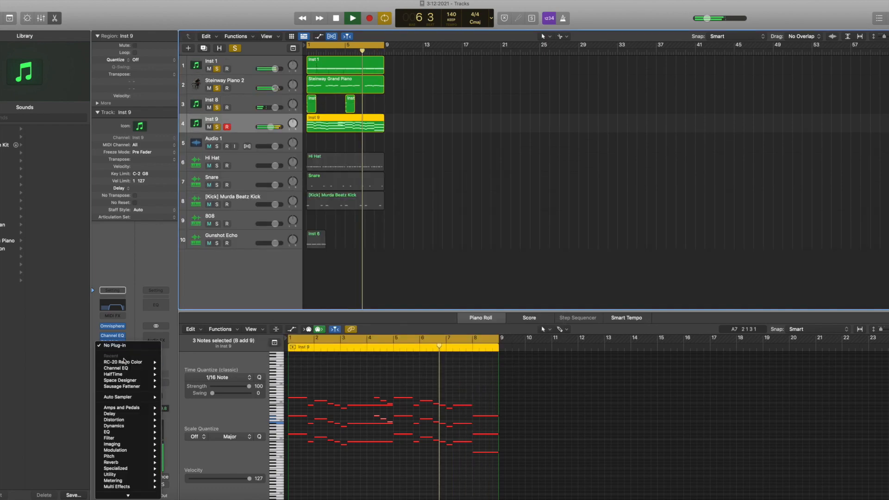
# Add a Space Designer reverb to the Inst 9 track with its Wet level at -20.0 dB, and close it
pyautogui.click(442, 407)
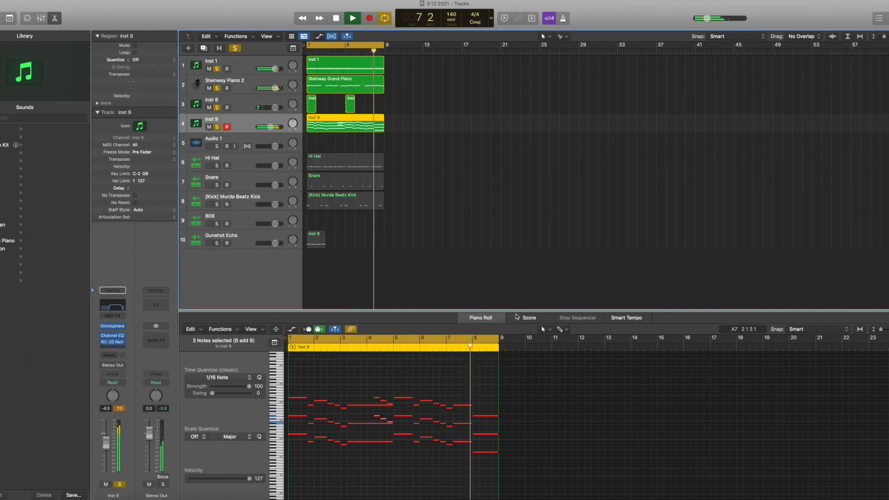
pyautogui.moveTo(630, 349); pyautogui.dragTo(630, 357)
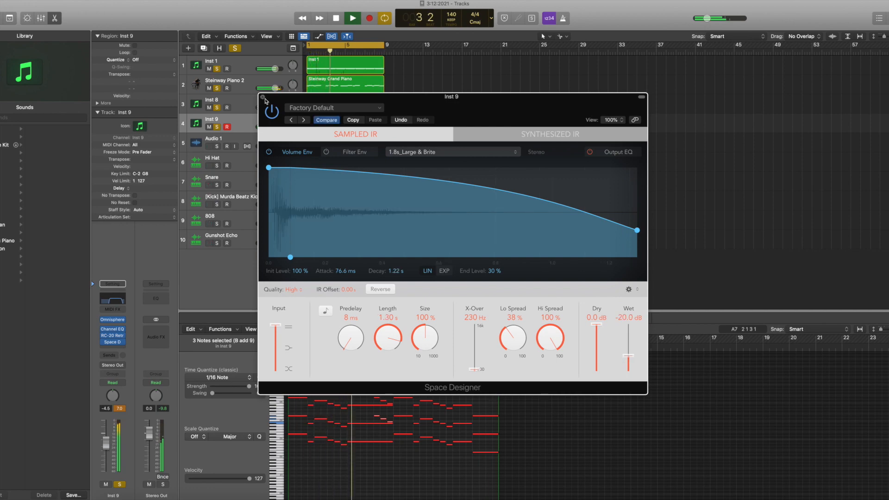
pyautogui.click(262, 98)
# Lower the track volume of Inst 9 to -7.0 dB and Steinway Piano 2 slightly, and add Gunshot Echo to the soloed tracks
pyautogui.moveTo(272, 127); pyautogui.dragTo(268, 127)
pyautogui.moveTo(275, 88); pyautogui.dragTo(273, 88)
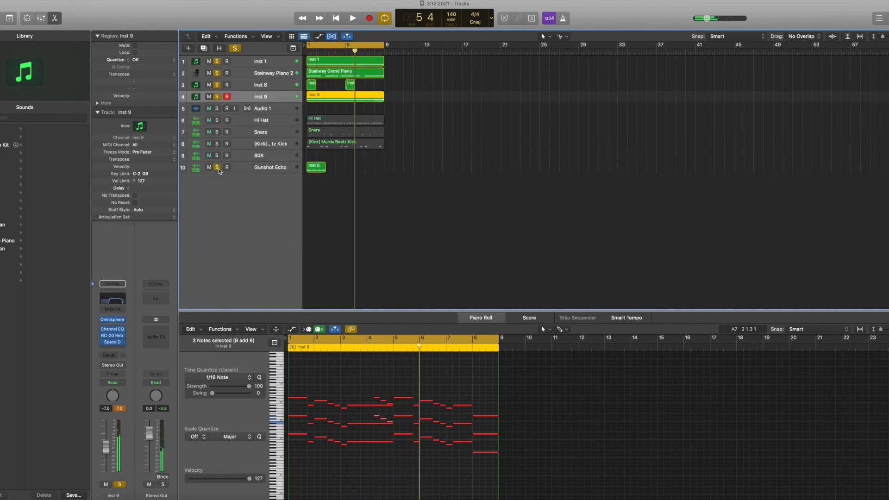
pyautogui.press('space')
pyautogui.scroll(5, 278, 172)
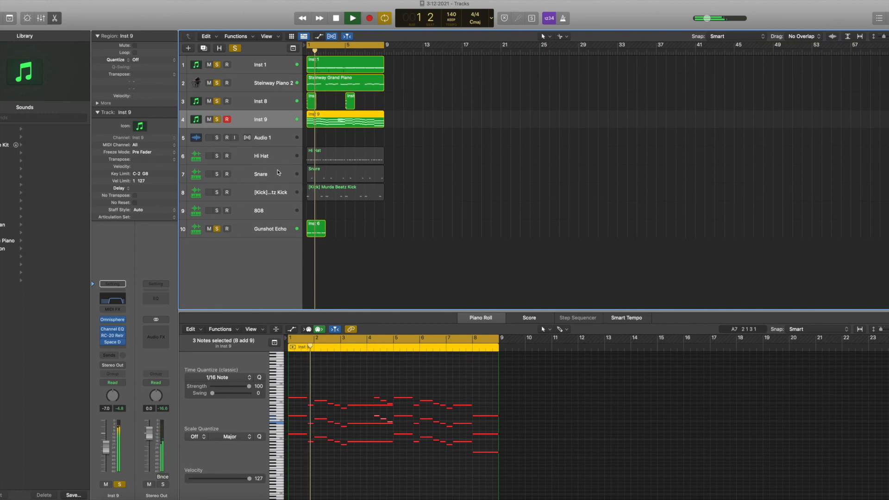
pyautogui.scroll(3, 276, 172)
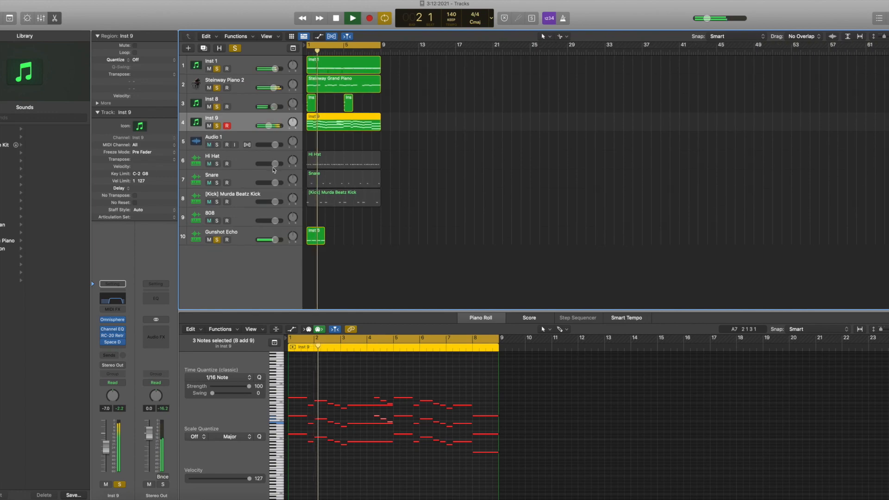
# Add the Hi Hat and Snare tracks to the soloed mix and play the loop with them
pyautogui.click(217, 165)
pyautogui.click(247, 165)
pyautogui.press('space')
pyautogui.scroll(3, 292, 176)
pyautogui.scroll(2, 292, 176)
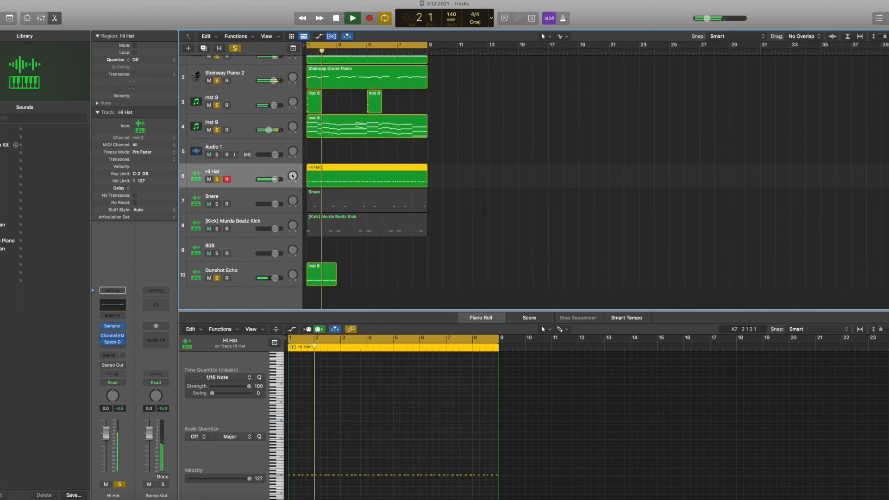
pyautogui.press('space')
pyautogui.click(217, 204)
pyautogui.press('space')
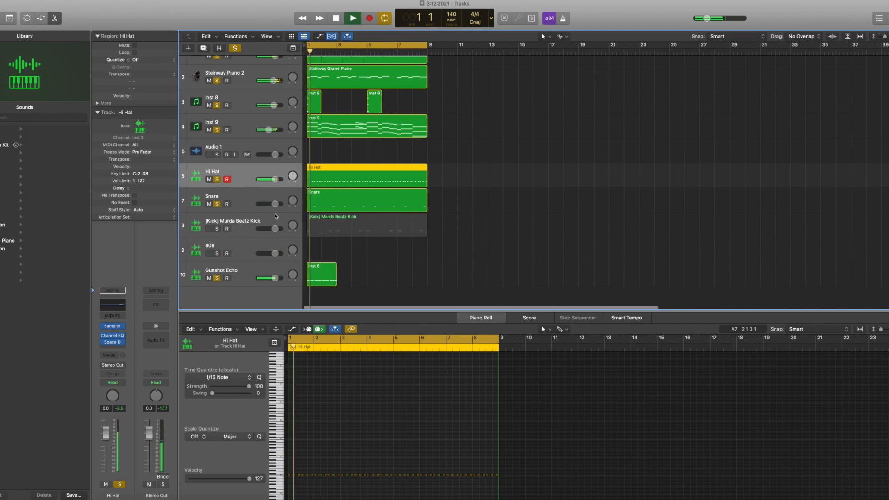
pyautogui.scroll(2, 275, 210)
pyautogui.scroll(2, 275, 213)
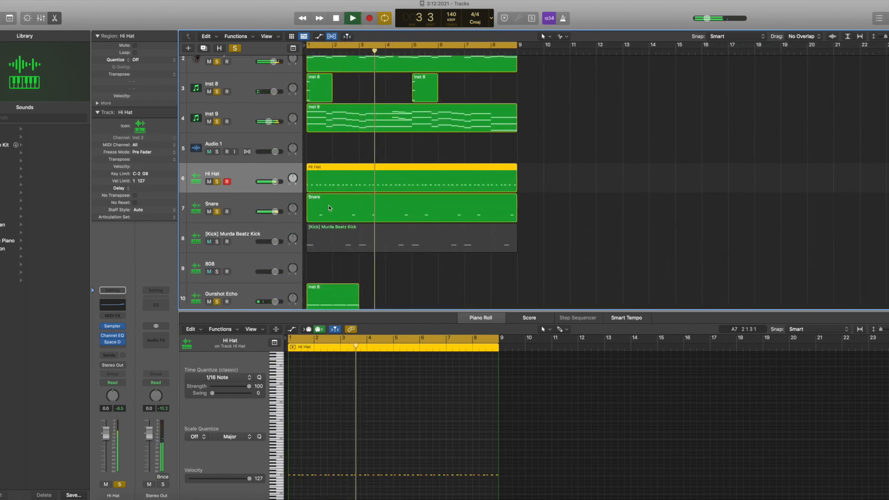
# Take the Inst 9, Inst 8 and Steinway Piano 2 tracks out of the soloed mix
pyautogui.scroll(-3, 540, 155)
pyautogui.scroll(-1, 540, 155)
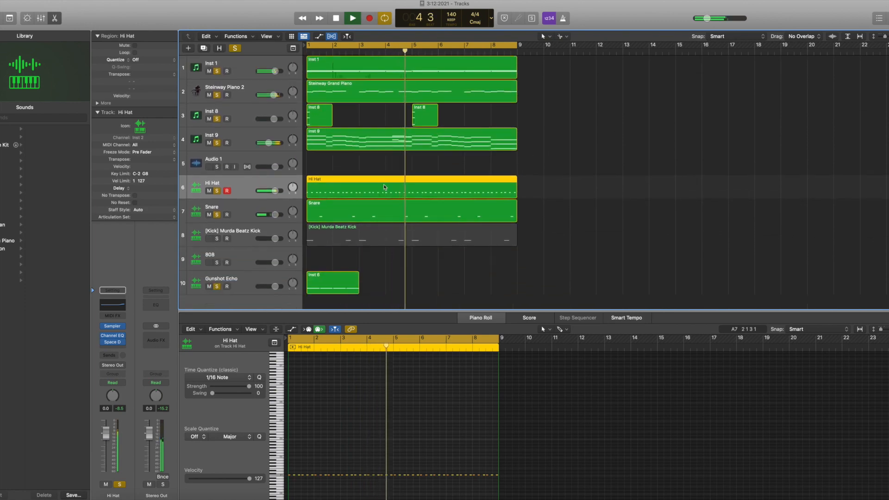
pyautogui.moveTo(217, 143); pyautogui.dragTo(216, 94)
pyautogui.scroll(-1, 272, 165)
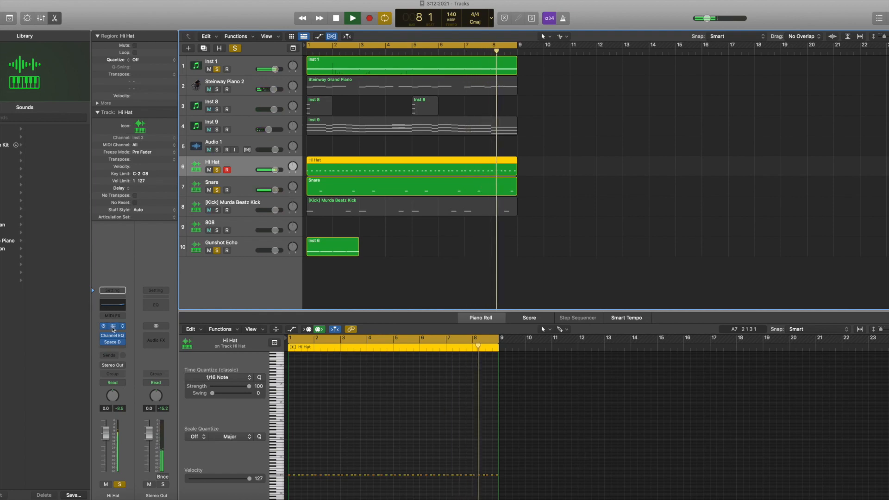
# Audition the Drill Hi Hat samples in the file browser and select Drill Hi Hat [Drill].wav
pyautogui.click(795, 99)
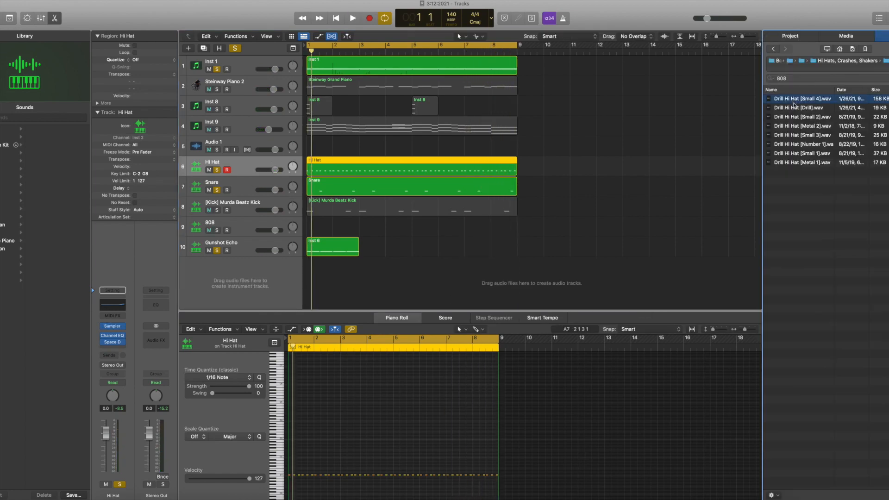
pyautogui.click(795, 109)
pyautogui.click(798, 115)
pyautogui.click(799, 102)
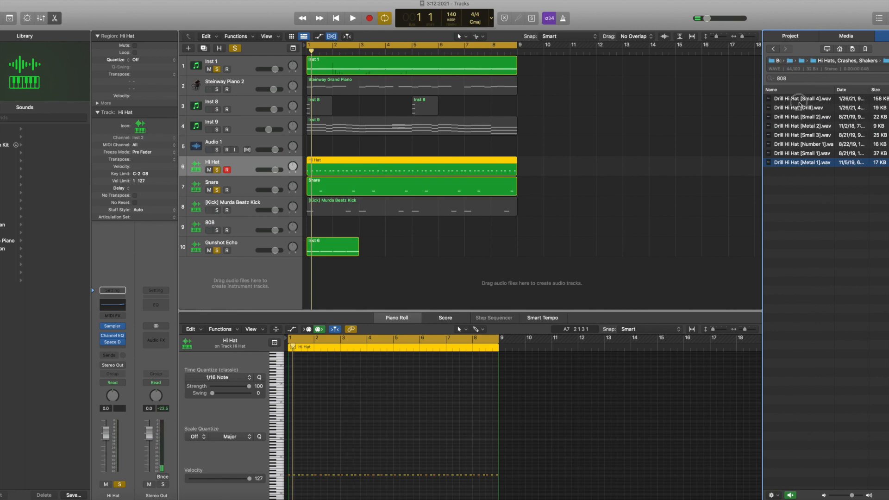
pyautogui.click(802, 109)
# Recall the default setting in the Hi Hat track's Sampler and map Drill Hi Hat [Drill].wav across the keys C-2 to G8
pyautogui.click(112, 326)
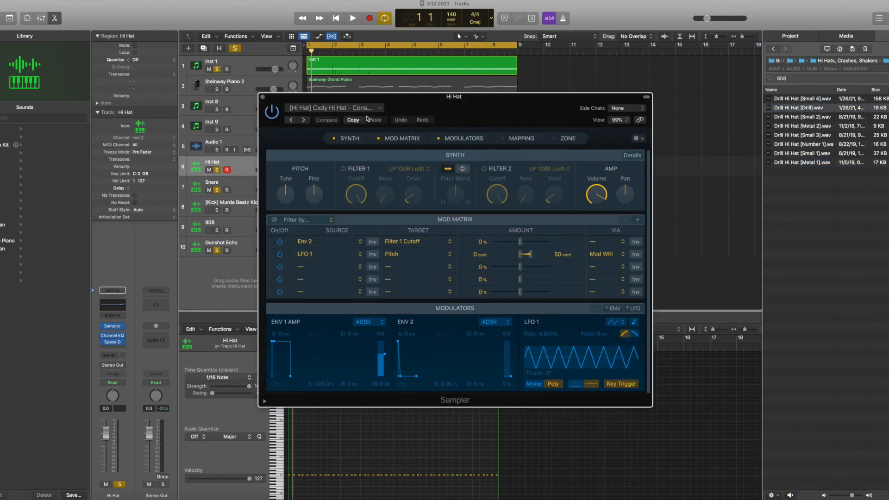
pyautogui.click(359, 110)
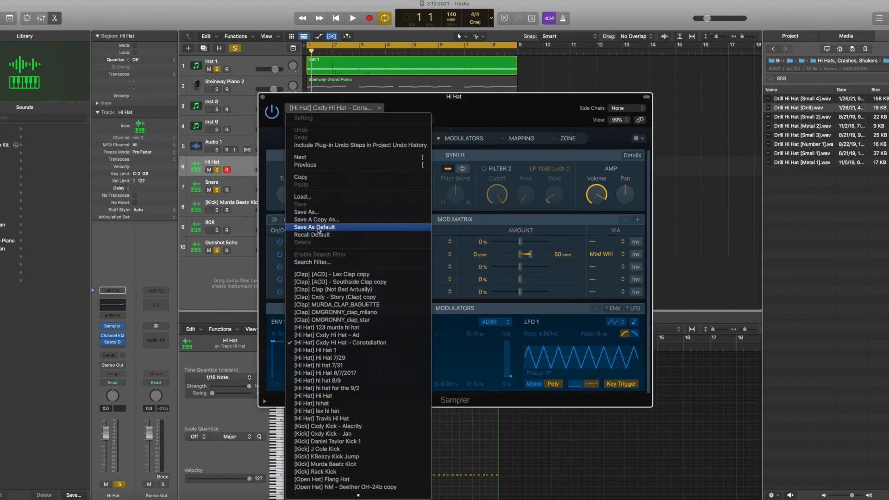
pyautogui.click(324, 235)
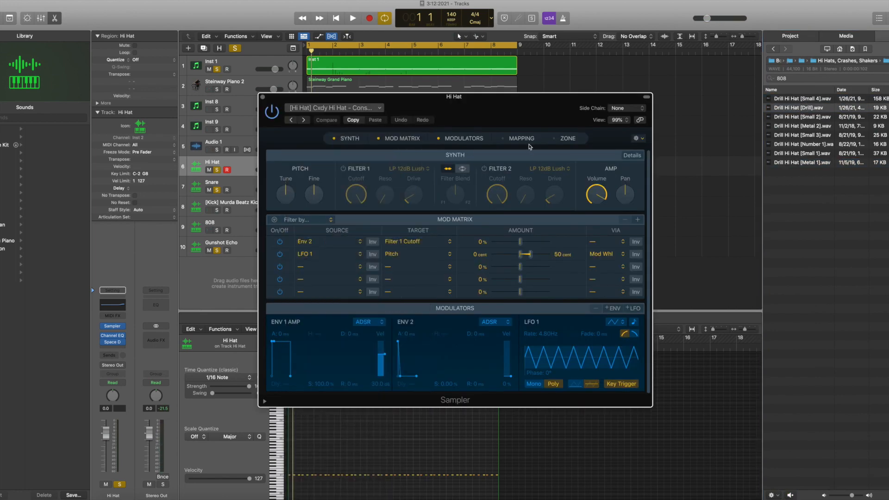
pyautogui.click(521, 138)
pyautogui.moveTo(801, 107); pyautogui.dragTo(443, 287)
pyautogui.press('space')
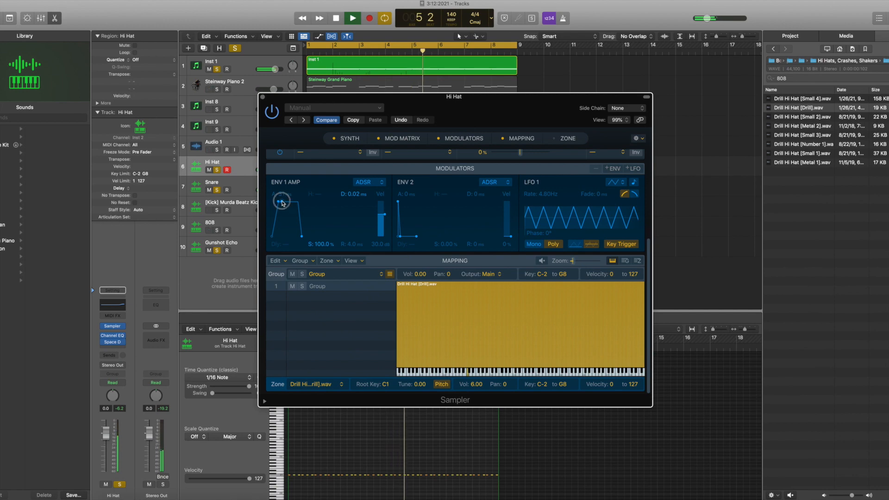
pyautogui.click(263, 97)
# Select all the hi hat notes in the Piano Roll and transpose them up a few semitones
pyautogui.scroll(-5, 540, 416)
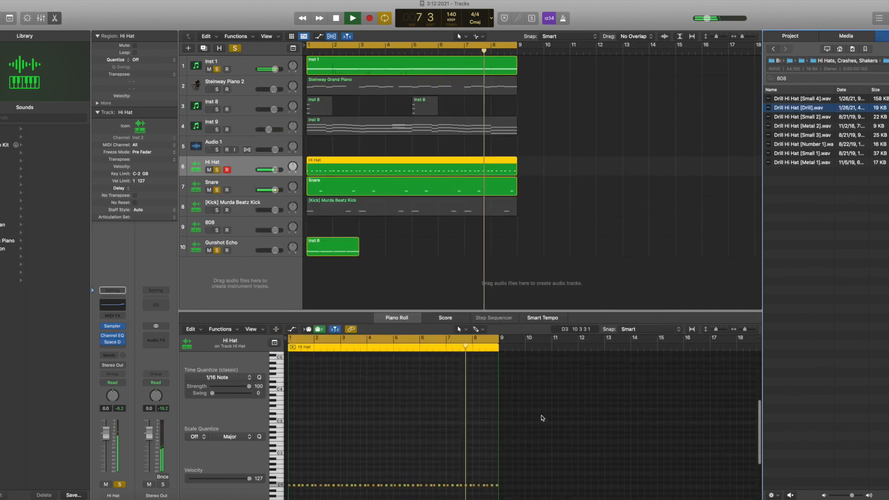
pyautogui.click(280, 406)
pyautogui.hscroll(2, 353, 422)
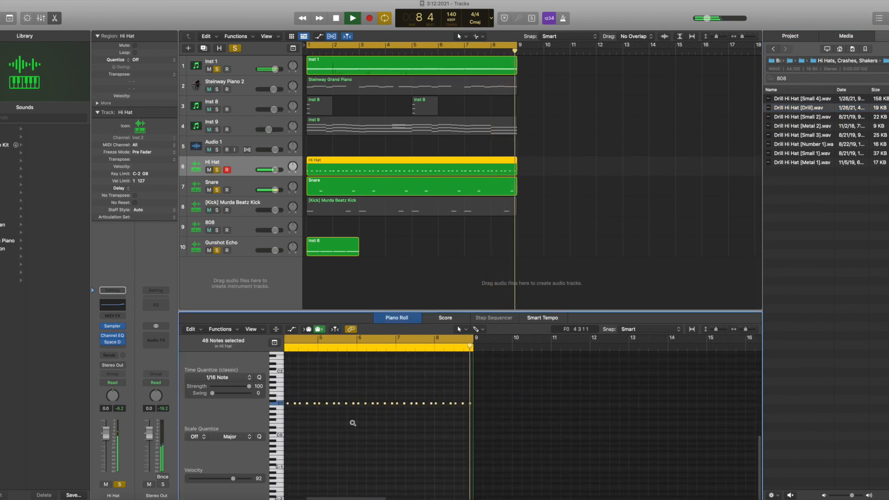
pyautogui.scroll(3, 354, 426)
pyautogui.hscroll(1, 353, 425)
pyautogui.press('space')
pyautogui.moveTo(295, 403); pyautogui.dragTo(290, 397)
pyautogui.press('space')
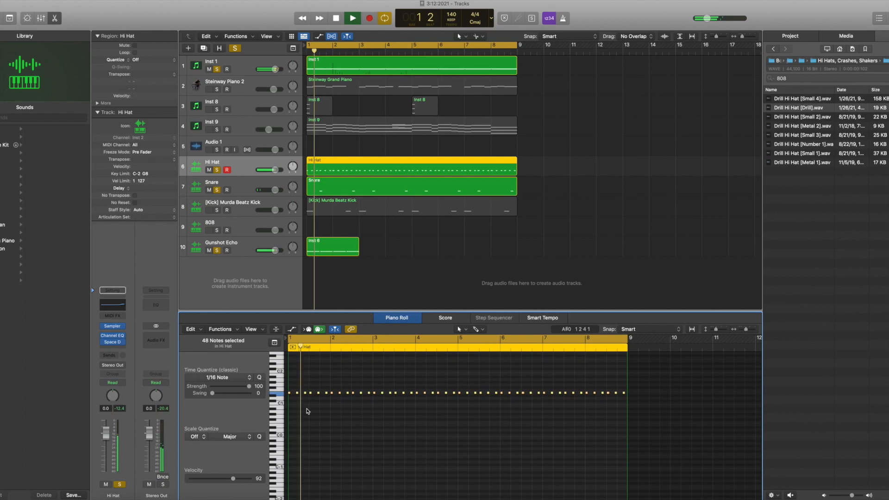
# Compare lower pitches for the hi hat notes during playback and set them all to D1
pyautogui.scroll(3, 301, 403)
pyautogui.press('space')
pyautogui.press('space')
pyautogui.moveTo(290, 390); pyautogui.dragTo(291, 397)
pyautogui.press('space')
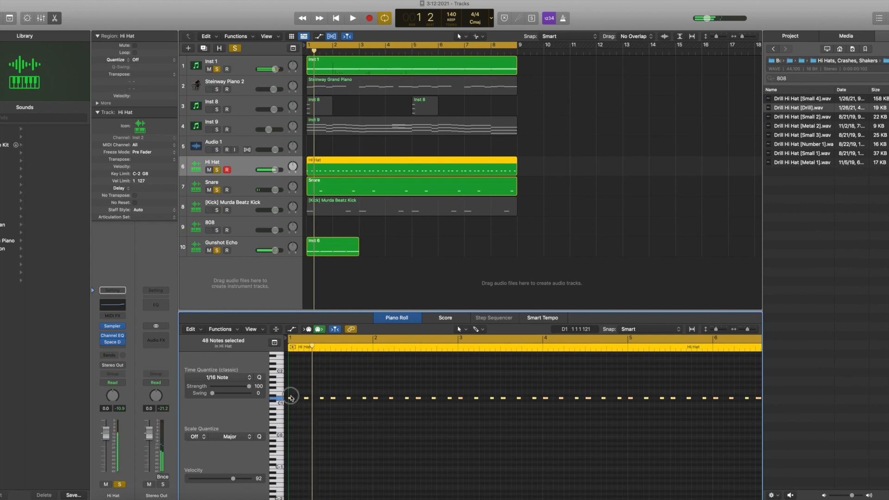
pyautogui.press('super+z')
pyautogui.press('space')
pyautogui.press('space')
pyautogui.moveTo(290, 395); pyautogui.dragTo(293, 401)
pyautogui.press('space')
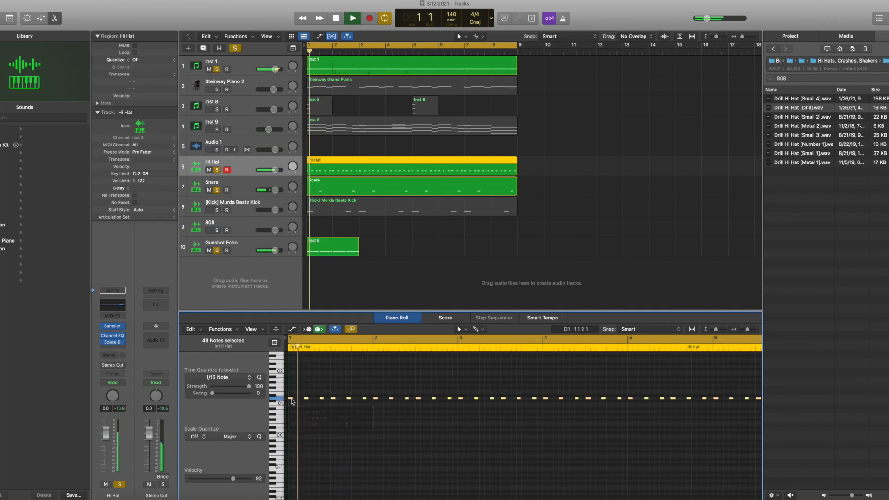
# Play back the opening of the transposed hi hat pattern several times
pyautogui.press('space')
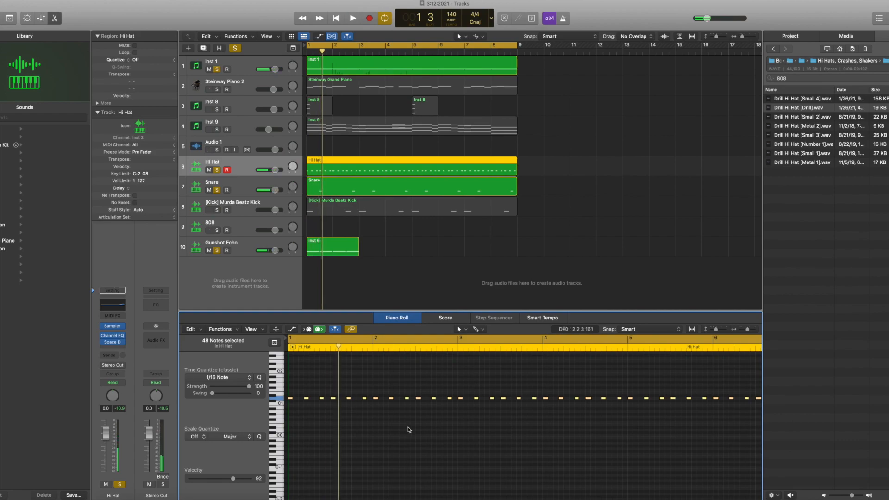
pyautogui.press('space')
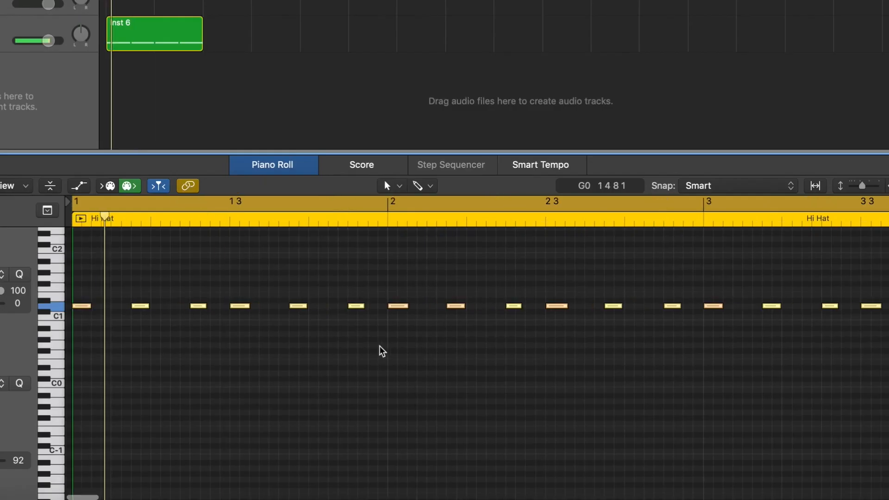
pyautogui.press('space')
pyautogui.press('space')
pyautogui.hscroll(-1, 404, 406)
pyautogui.press('space')
pyautogui.press('space')
pyautogui.press('space')
# Shorten the hi hat note at position 1 2 5 1 and place two copies directly after it to start a roll
pyautogui.click(206, 309)
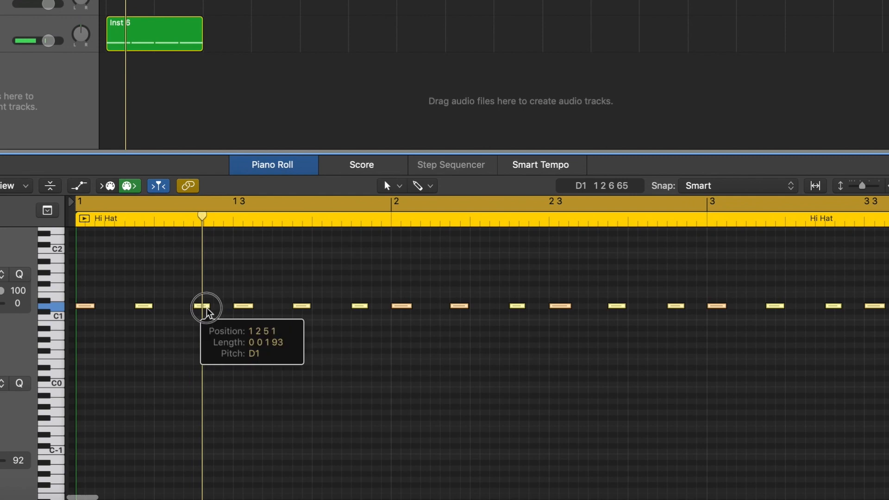
pyautogui.moveTo(206, 308); pyautogui.dragTo(205, 310)
pyautogui.click(217, 317)
pyautogui.hscroll(2, 233, 321)
pyautogui.hscroll(-1, 236, 323)
pyautogui.hscroll(2, 239, 323)
pyautogui.scroll(4, 237, 320)
pyautogui.hscroll(-2, 242, 327)
pyautogui.scroll(2, 242, 326)
pyautogui.scroll(-2, 245, 328)
pyautogui.moveTo(277, 341)
pyautogui.mouseDown()
pyautogui.moveTo(265, 342)
pyautogui.moveTo(295, 341)
pyautogui.moveTo(271, 341)
pyautogui.mouseUp()
pyautogui.click(265, 342)
pyautogui.click(268, 339)
pyautogui.moveTo(321, 359); pyautogui.dragTo(278, 341)
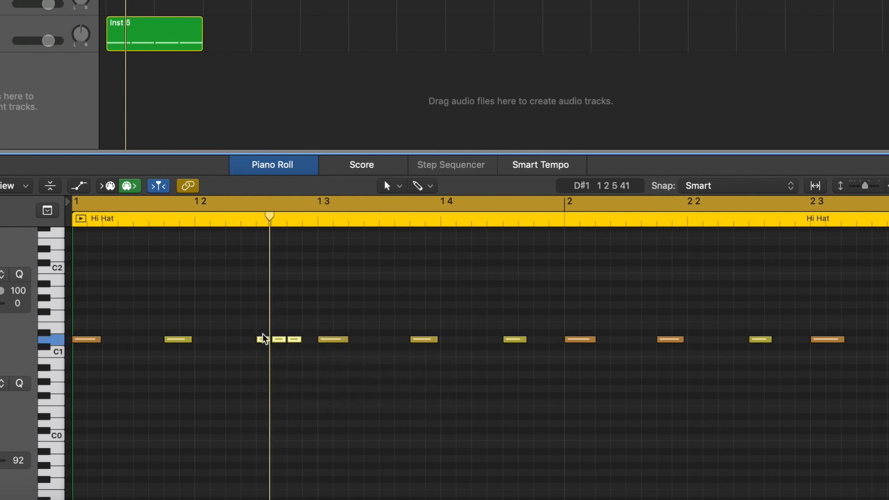
# Lower the velocity of the three roll notes to 44 and add a fourth copy just before beat 3 of bar 1
pyautogui.click(79, 188)
pyautogui.moveTo(257, 407); pyautogui.dragTo(258, 456)
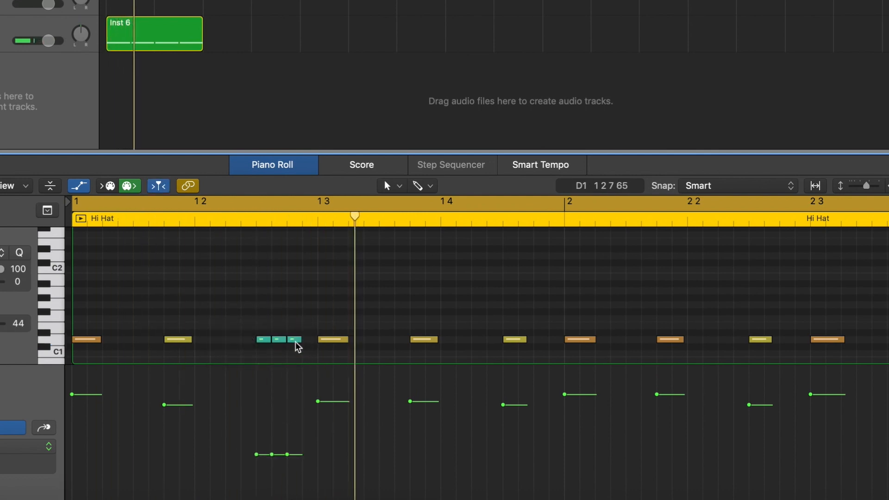
pyautogui.moveTo(295, 341); pyautogui.dragTo(315, 344)
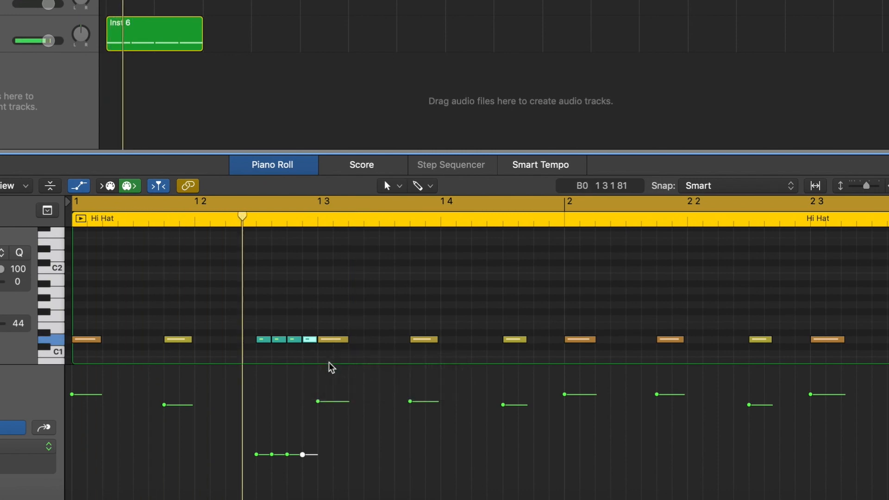
pyautogui.click(79, 186)
# Copy the first hi hat note after beat 3 of bar 2 to a sixteenth note earlier and play the pattern
pyautogui.scroll(-6, 417, 352)
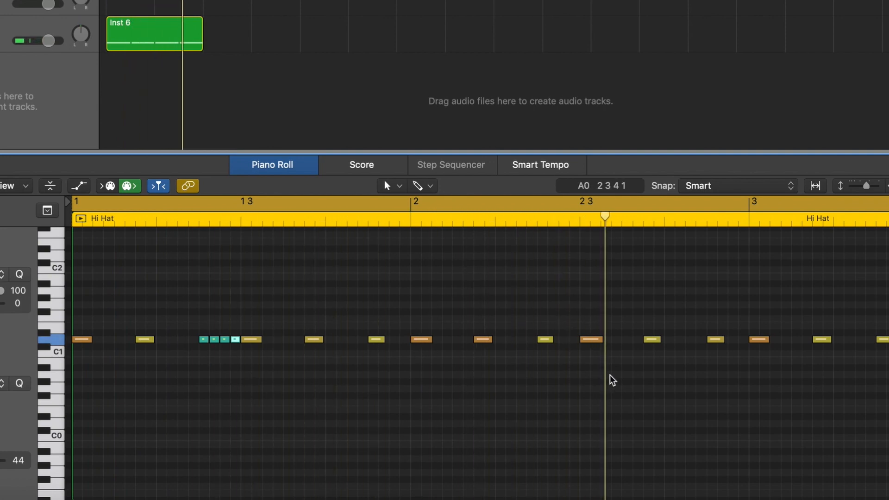
pyautogui.scroll(-2, 616, 372)
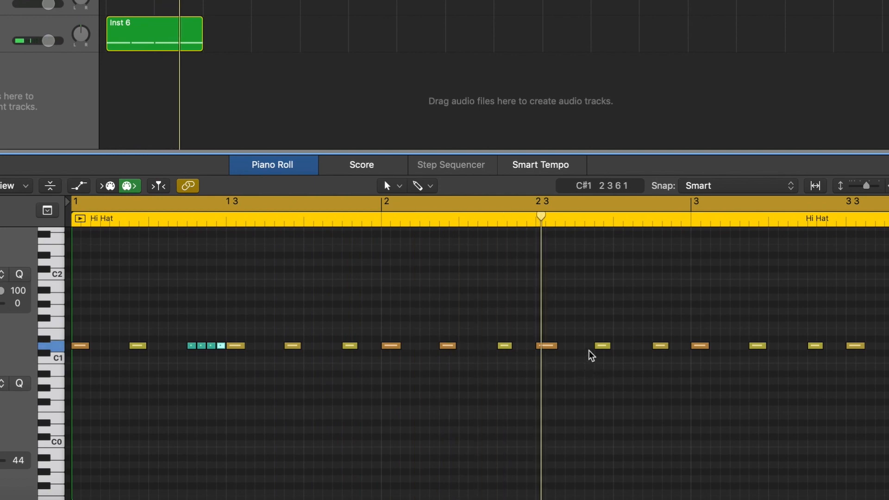
pyautogui.moveTo(602, 351); pyautogui.dragTo(584, 352)
pyautogui.press('space')
pyautogui.scroll(-3, 626, 387)
pyautogui.scroll(4, 628, 391)
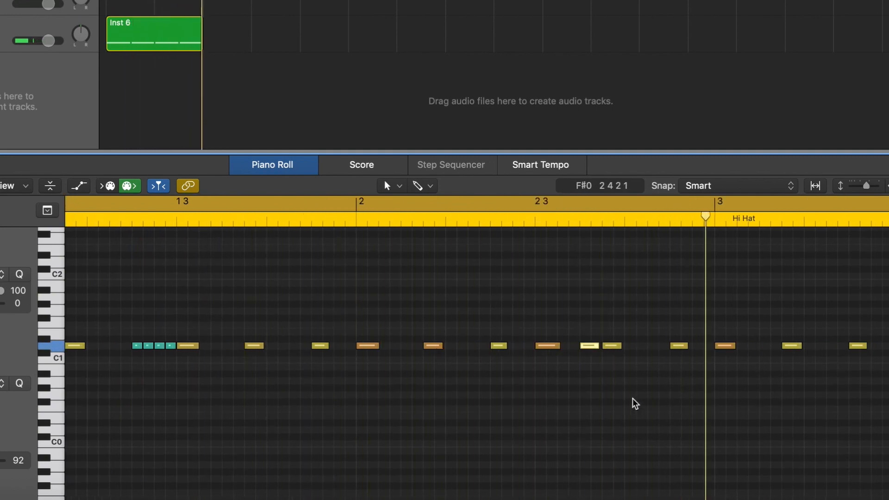
pyautogui.press('space')
pyautogui.scroll(-2, 603, 363)
pyautogui.scroll(2, 604, 363)
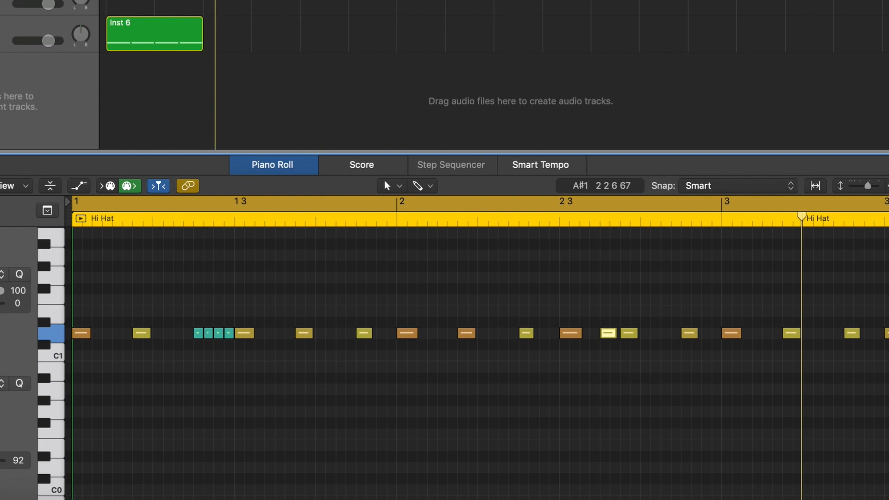
pyautogui.press('space')
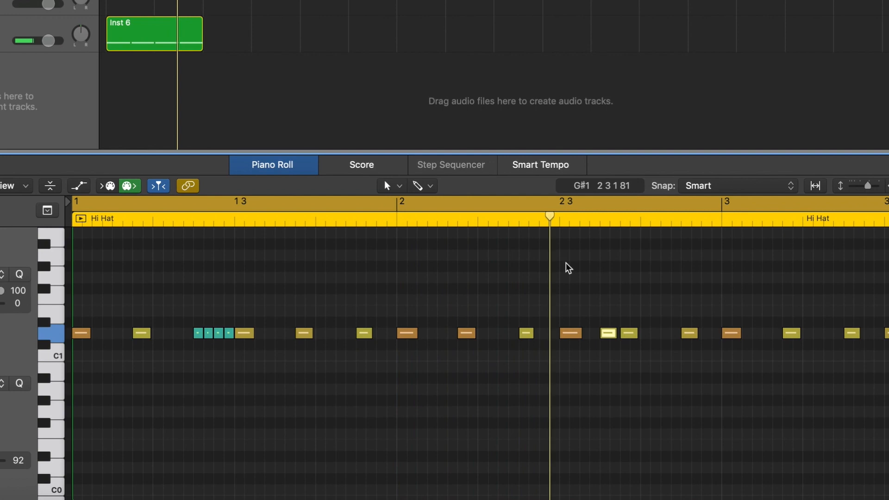
# Add an extra hi hat note in bar 3, a sixteenth before the hit that precedes beat 3, and play from the start
pyautogui.scroll(-3, 677, 380)
pyautogui.scroll(-3, 672, 367)
pyautogui.scroll(10, 672, 369)
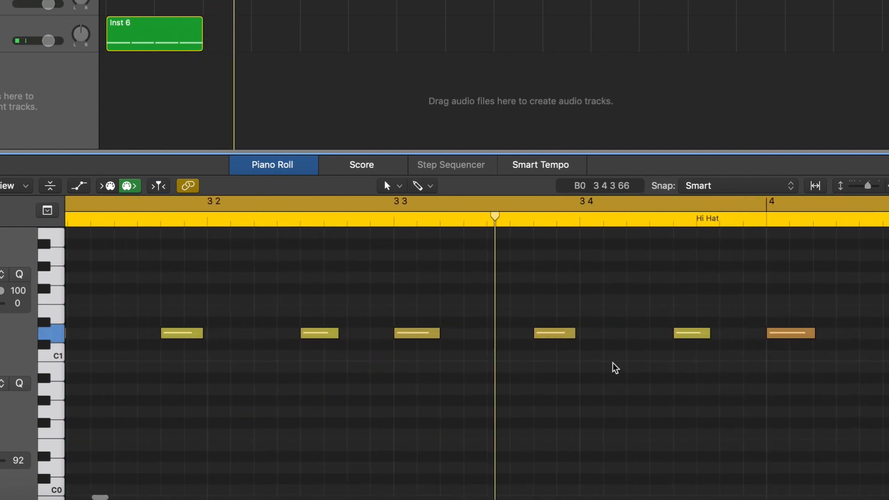
pyautogui.scroll(-3, 549, 368)
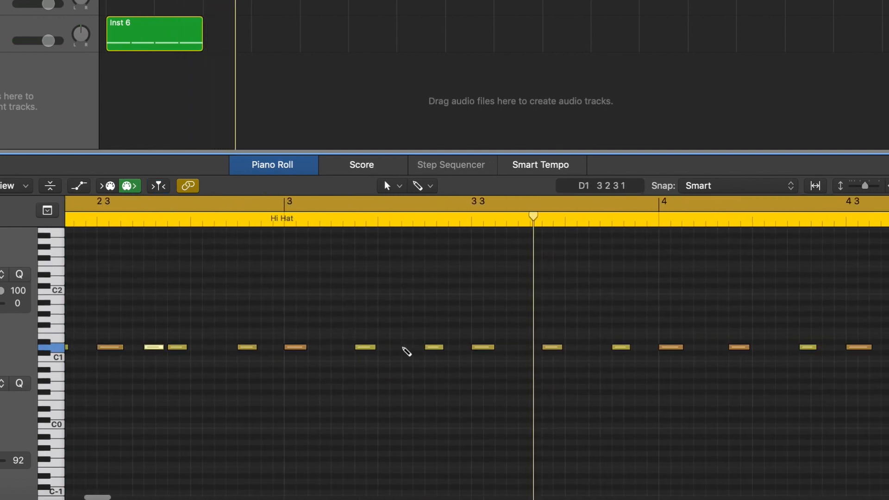
pyautogui.press('Return')
pyautogui.press('space')
pyautogui.scroll(-3, 449, 364)
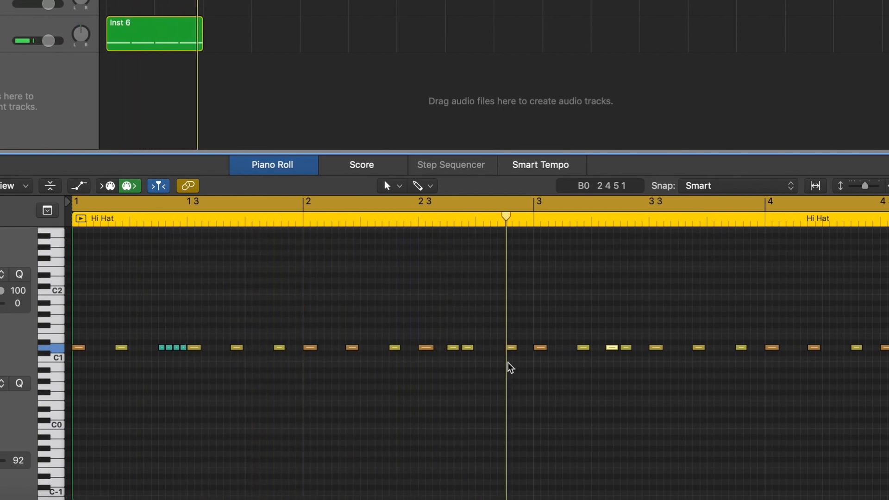
# Add a run of four short hi hat notes in the second half of bar 4
pyautogui.hscroll(2, 643, 374)
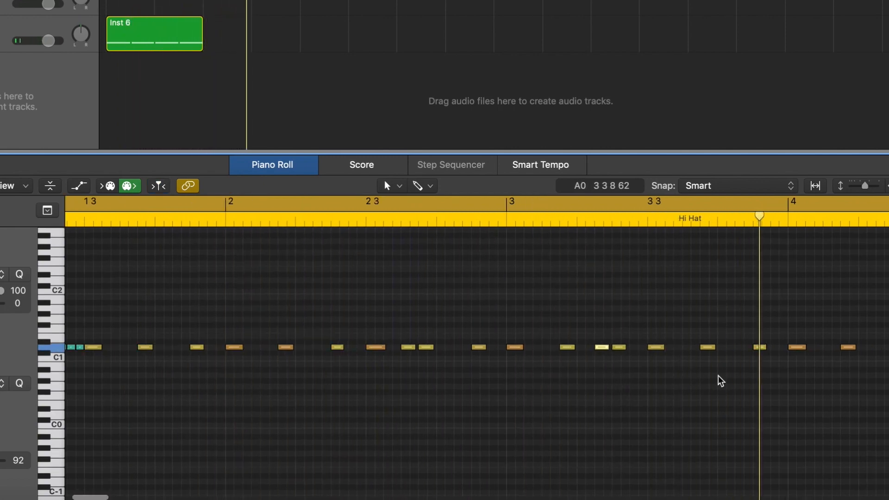
pyautogui.hscroll(3, 823, 354)
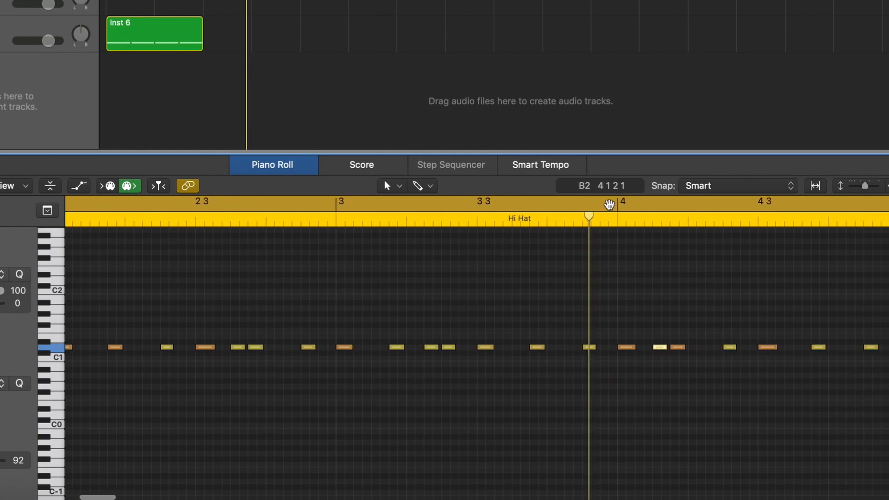
pyautogui.hscroll(4, 813, 410)
pyautogui.hscroll(1, 815, 411)
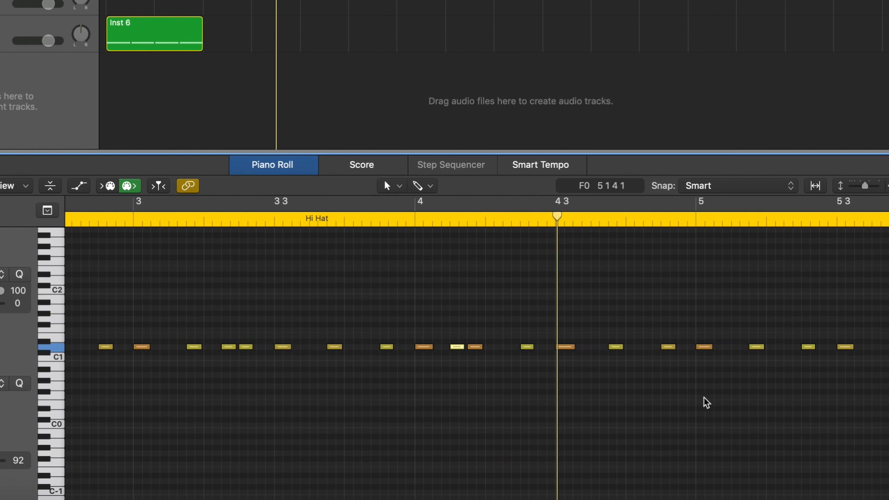
pyautogui.moveTo(639, 348); pyautogui.dragTo(631, 363)
pyautogui.click(640, 347)
pyautogui.click(640, 356)
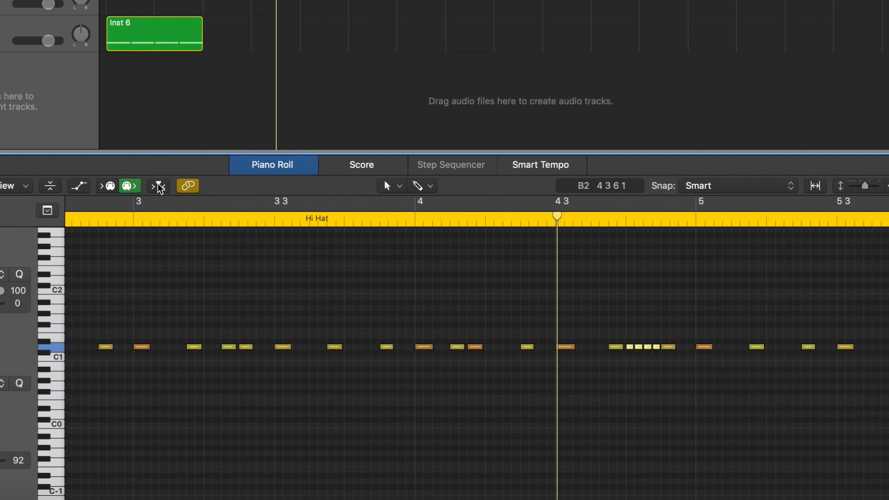
# Lower the velocity of the four roll notes in bar 4 and play the soloed pattern
pyautogui.click(79, 186)
pyautogui.moveTo(627, 406); pyautogui.dragTo(627, 454)
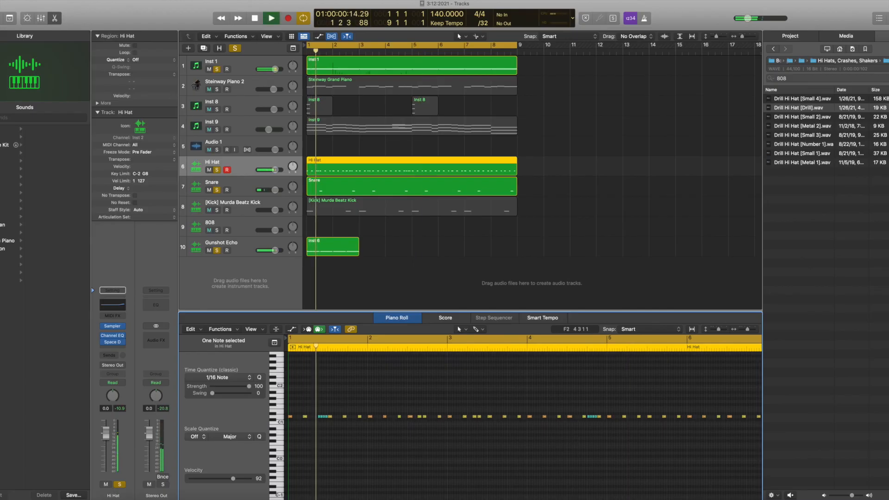
pyautogui.click(482, 24)
pyautogui.click(481, 16)
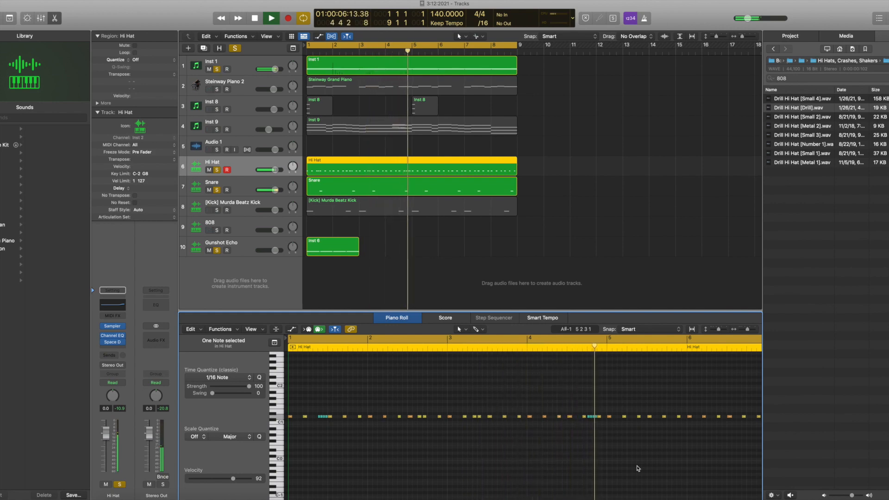
pyautogui.press('space')
# Replace the Hi Hat region from bar 5 onwards with a copy of its first four bars and join everything into one region
pyautogui.keyDown('super'); pyautogui.click(413, 163); pyautogui.keyUp('super')
pyautogui.keyDown('super'); pyautogui.click(425, 167); pyautogui.keyUp('super')
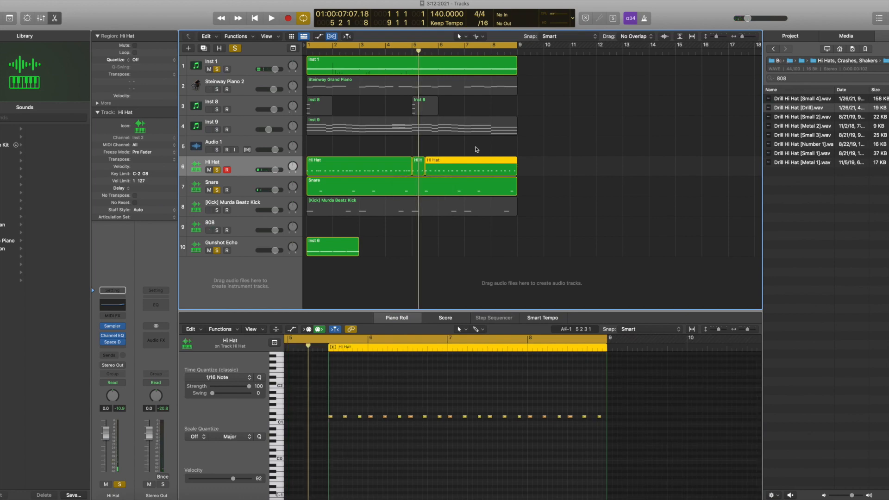
pyautogui.press('Delete')
pyautogui.moveTo(387, 170); pyautogui.dragTo(493, 171)
pyautogui.moveTo(593, 175); pyautogui.dragTo(399, 162)
pyautogui.rightClick(399, 163)
pyautogui.click(404, 168)
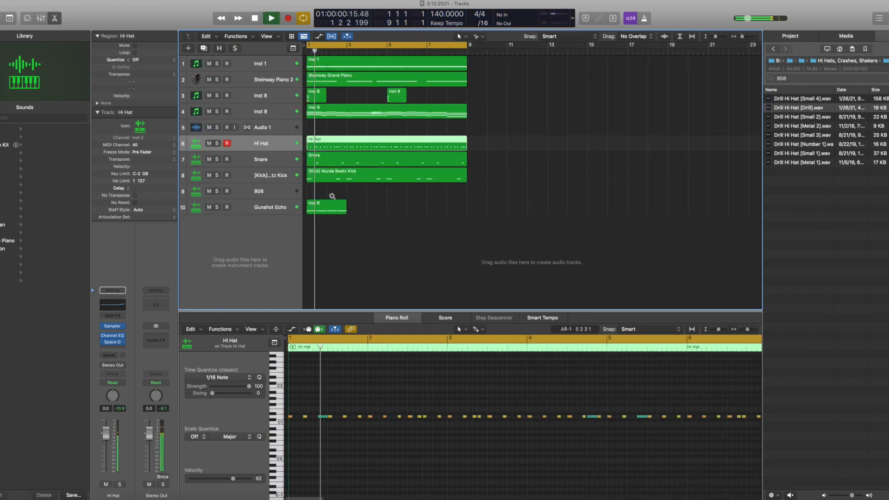
# Listen to the full beat and mute the Murda Beatz Kick track
pyautogui.scroll(4, 331, 196)
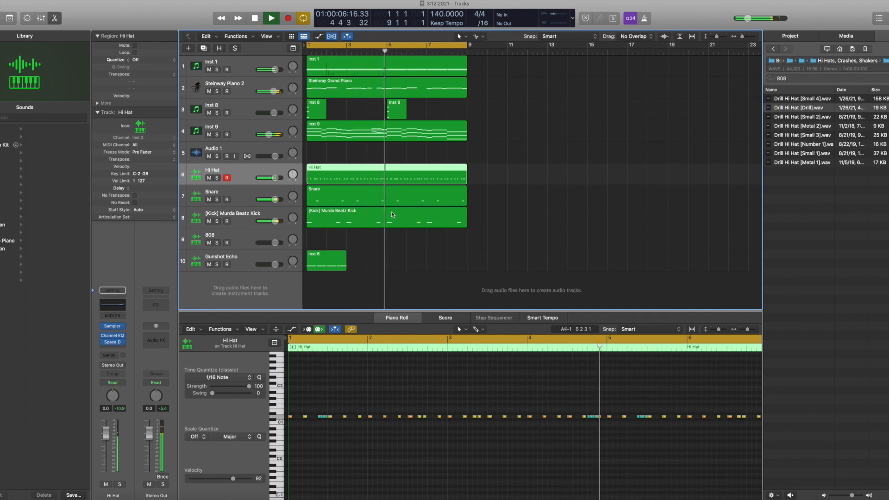
pyautogui.scroll(-4, 390, 212)
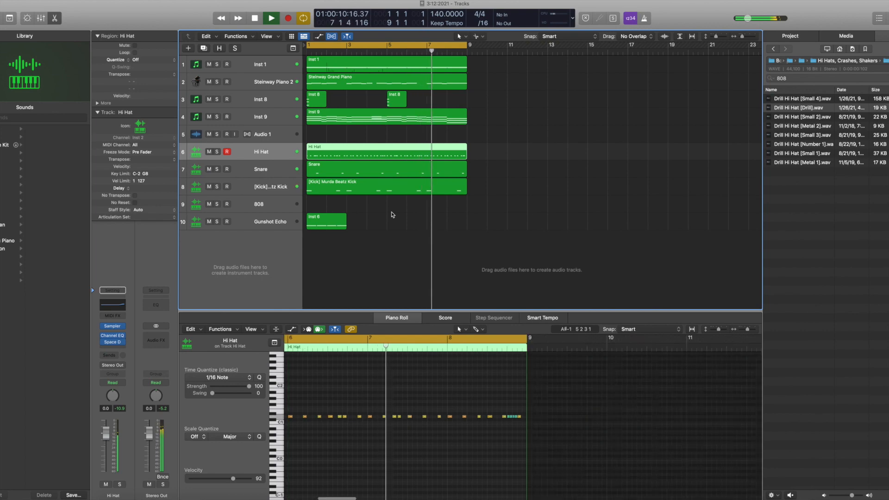
pyautogui.click(211, 189)
pyautogui.press('space')
pyautogui.scroll(3, 280, 212)
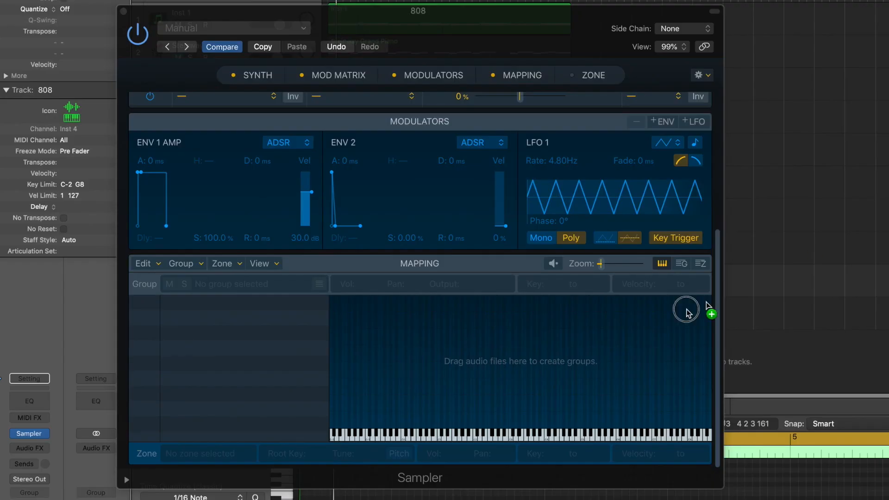
# Load the motorsport sub sample into the 808 track's Sampler and set it to Legato mode with a 64 ms glide
pyautogui.moveTo(686, 309); pyautogui.dragTo(437, 299)
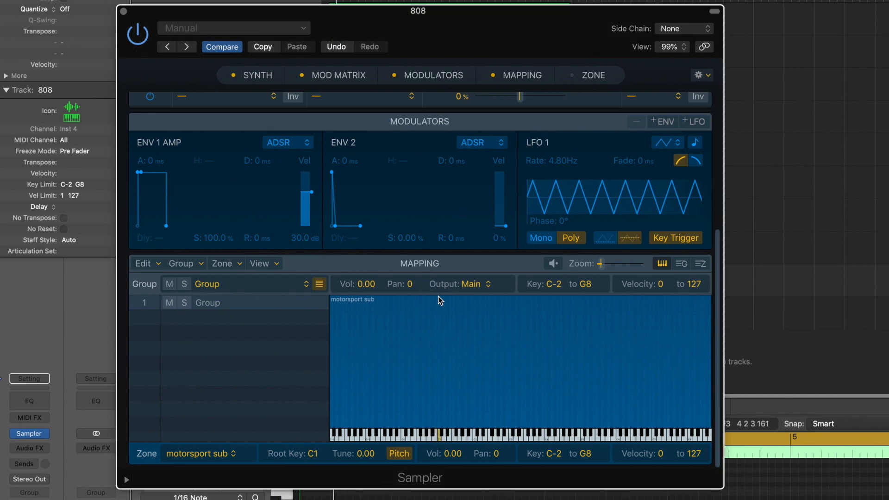
pyautogui.click(280, 77)
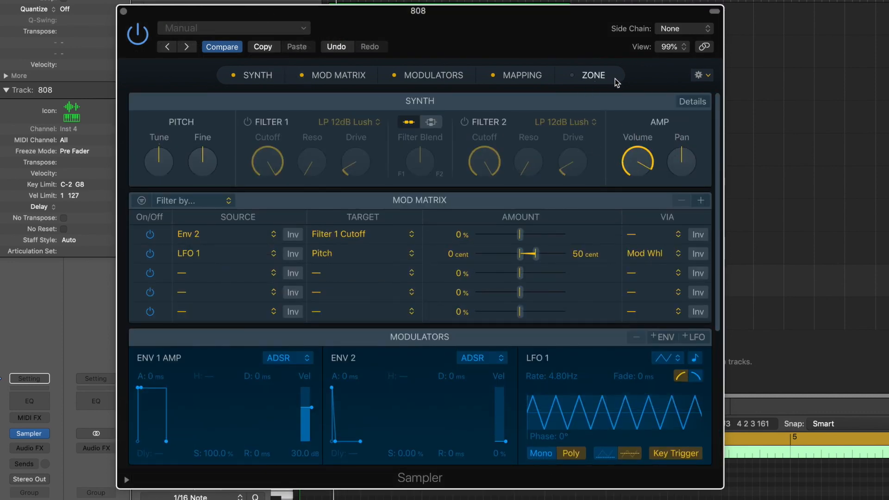
pyautogui.click(699, 104)
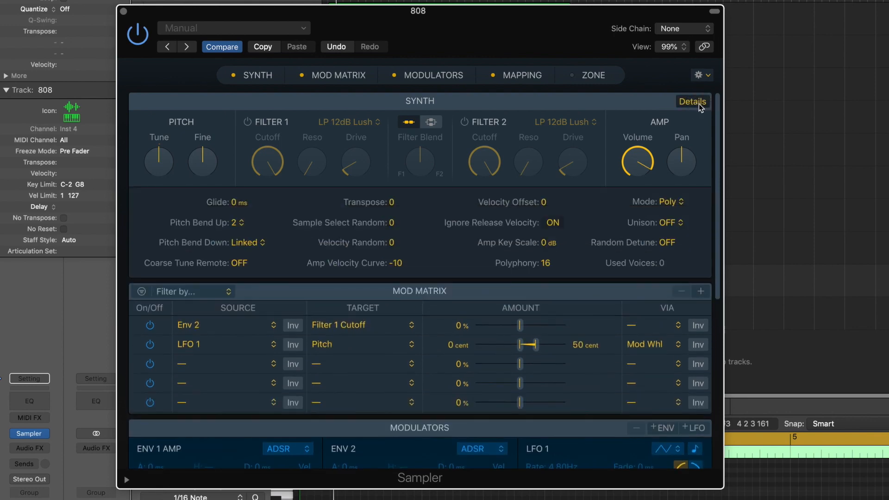
pyautogui.click(671, 204)
pyautogui.click(674, 228)
pyautogui.scroll(-1, 278, 191)
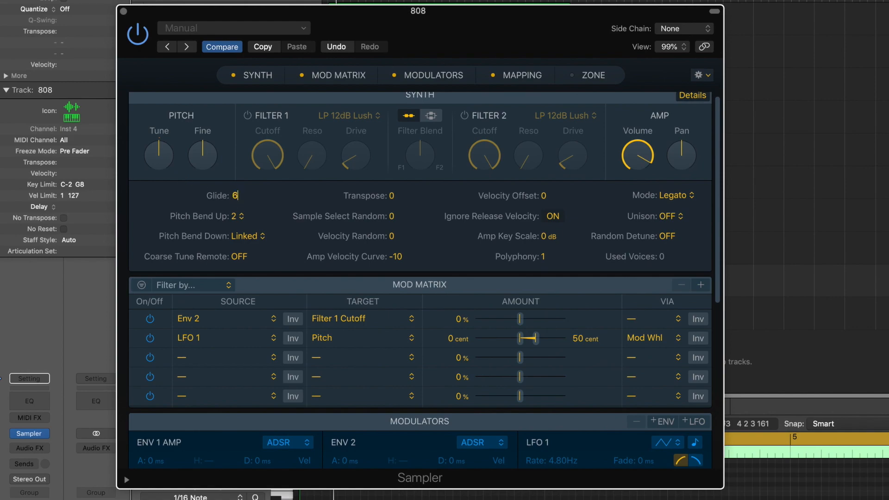
pyautogui.write('64')
pyautogui.press('Return')
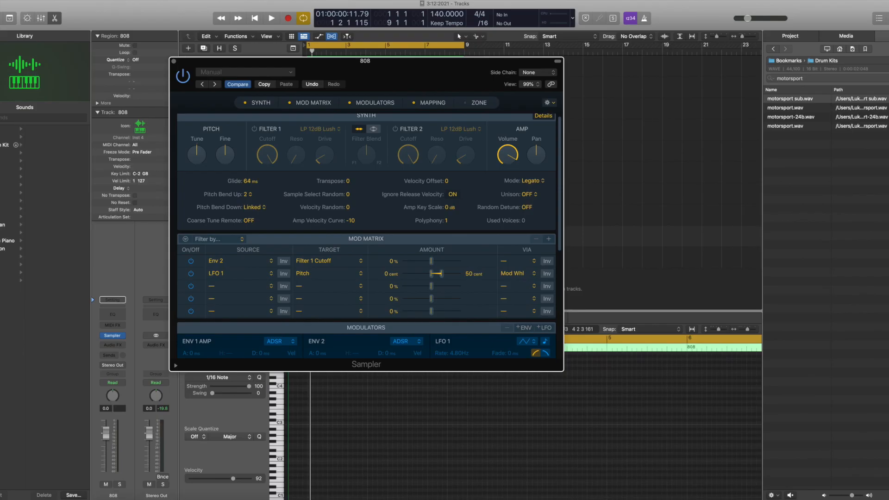
pyautogui.click(173, 61)
# Play the loop several times with the kick muted to rehearse the 808 line on the new sample
pyautogui.scroll(-5, 413, 424)
pyautogui.press('space')
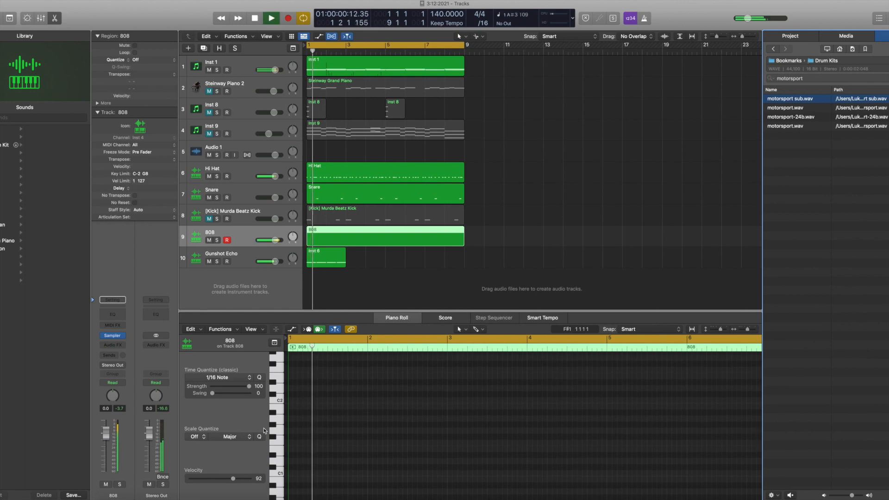
pyautogui.press('space')
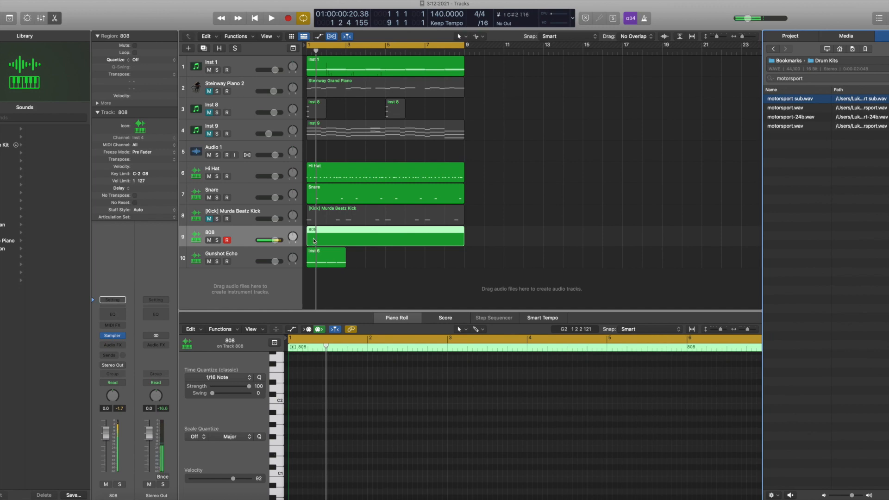
pyautogui.press('space')
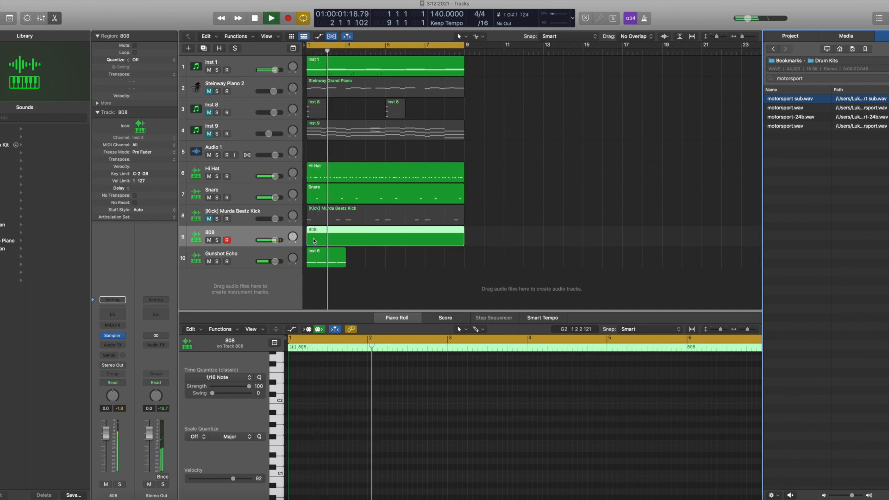
pyautogui.press('space')
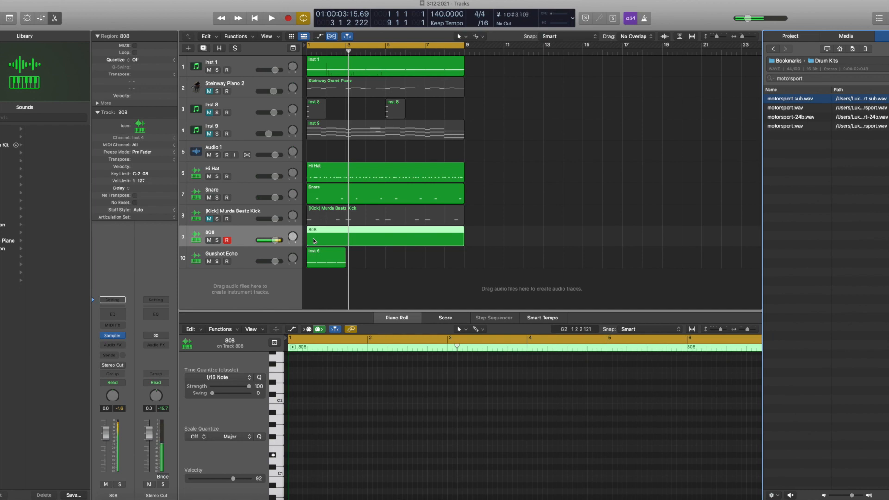
pyautogui.press('space')
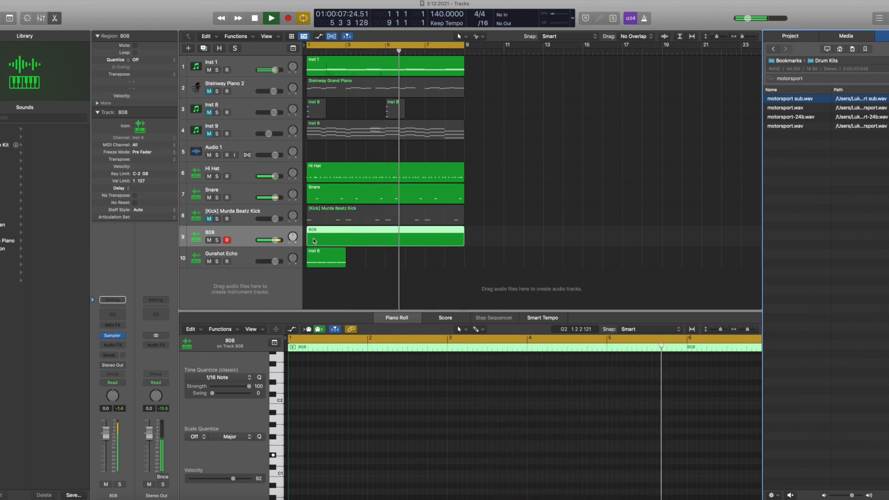
# Record an 808 pattern with higher slide notes over the first four bars and duplicate it from bar 5
pyautogui.press('r')
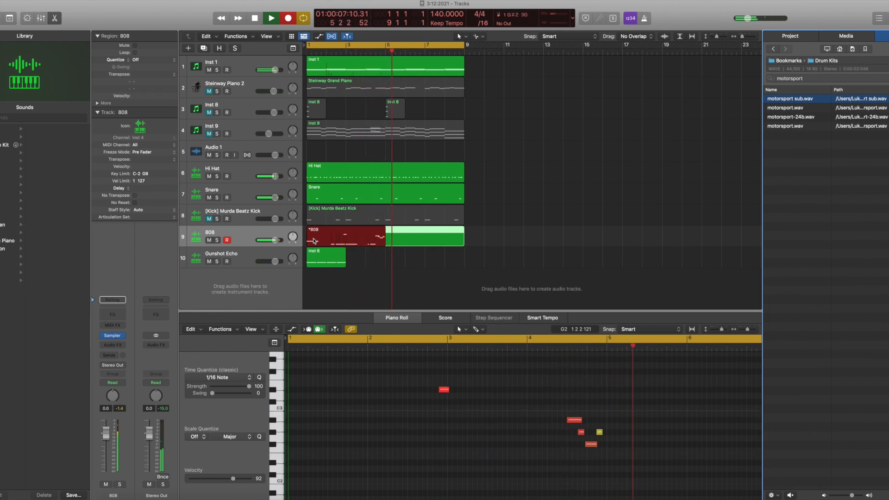
pyautogui.press('space')
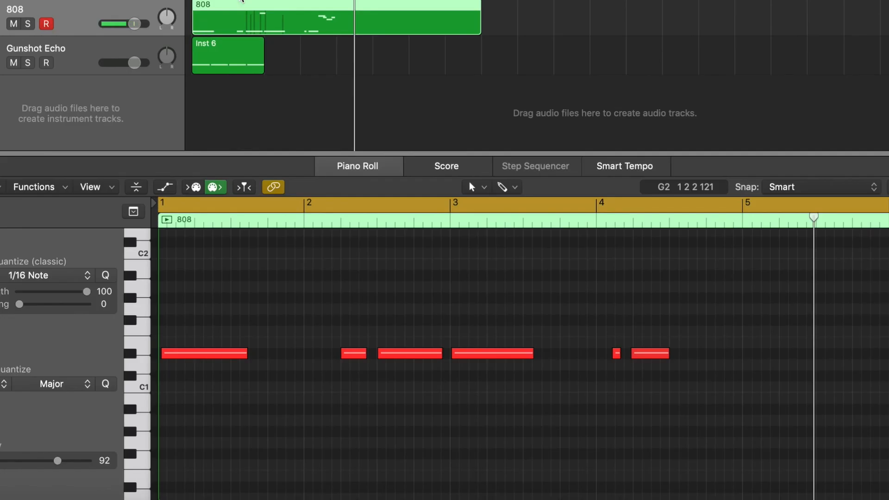
pyautogui.moveTo(298, 420); pyautogui.dragTo(441, 424)
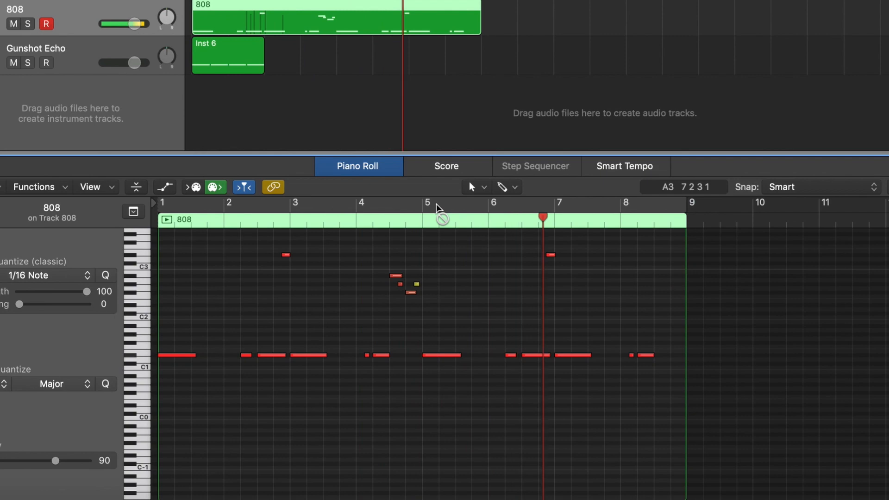
pyautogui.click(305, 355)
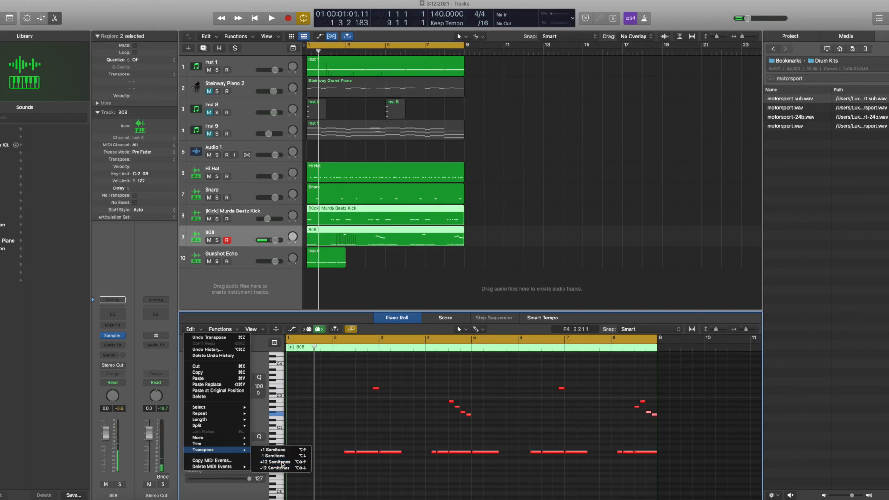
# Transpose the last two 808 slide notes at the end of bar 8 up 12 semitones and play the part through
pyautogui.click(282, 461)
pyautogui.press('space')
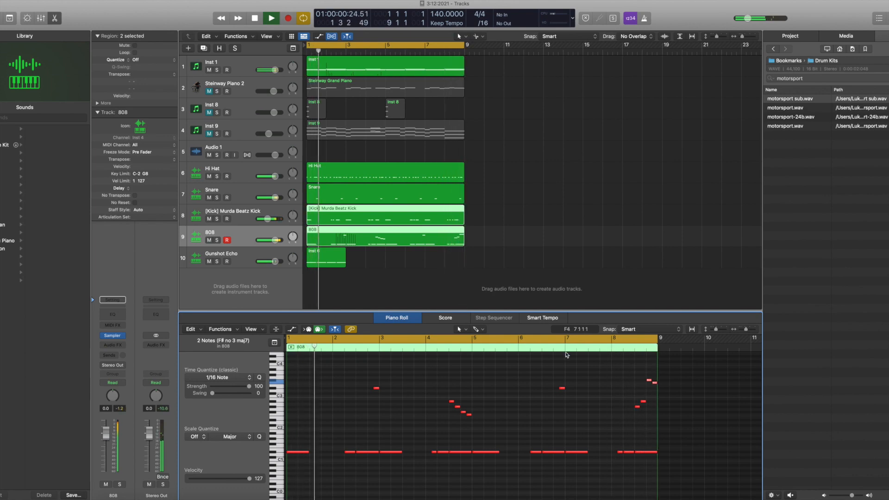
pyautogui.press('space')
pyautogui.press('space')
pyautogui.scroll(-3, 535, 378)
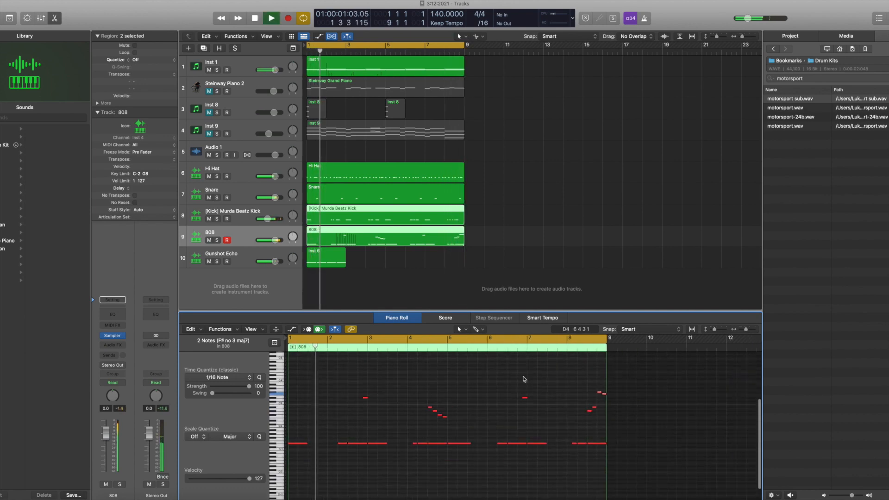
pyautogui.press('space')
pyautogui.click(595, 408)
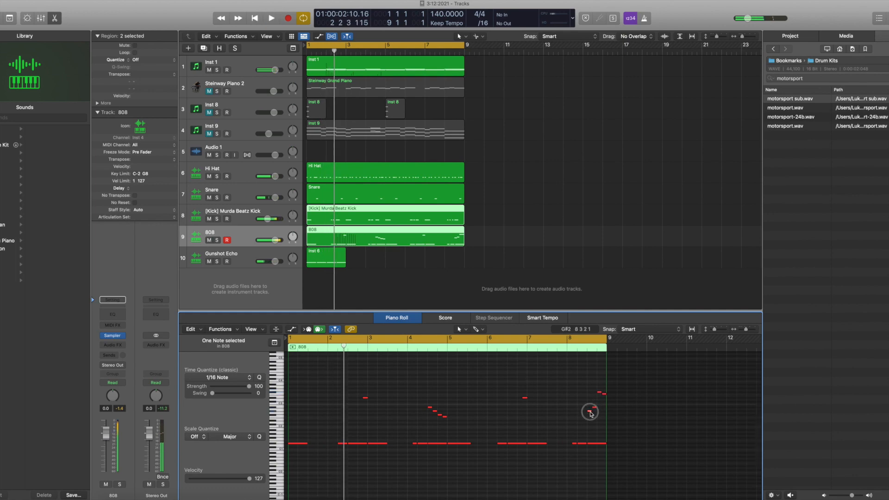
pyautogui.press('space')
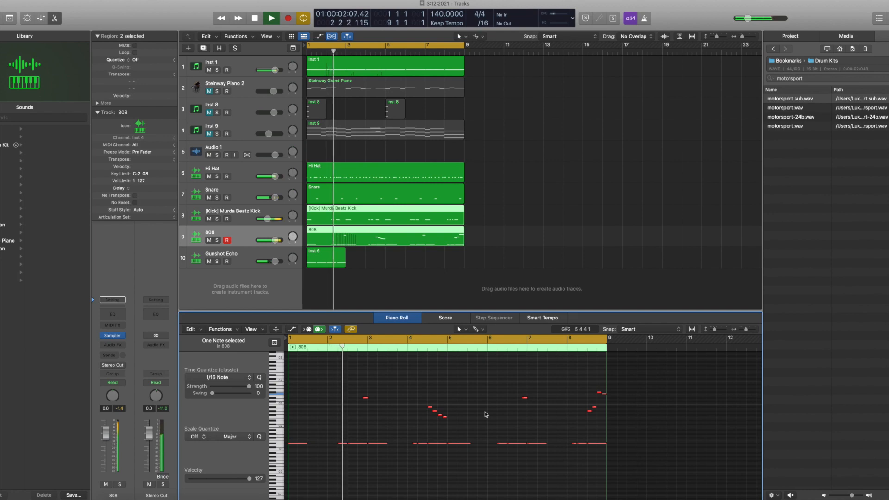
pyautogui.scroll(-2, 486, 413)
pyautogui.scroll(3, 579, 433)
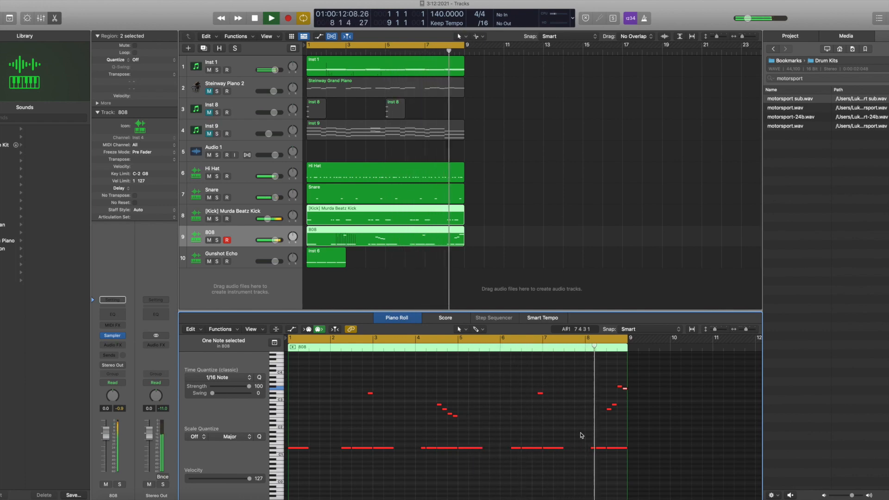
pyautogui.press('space')
# Insert a Channel EQ on the 808 track
pyautogui.scroll(-3, 498, 401)
pyautogui.click(113, 344)
pyautogui.moveTo(135, 390)
pyautogui.click(171, 387)
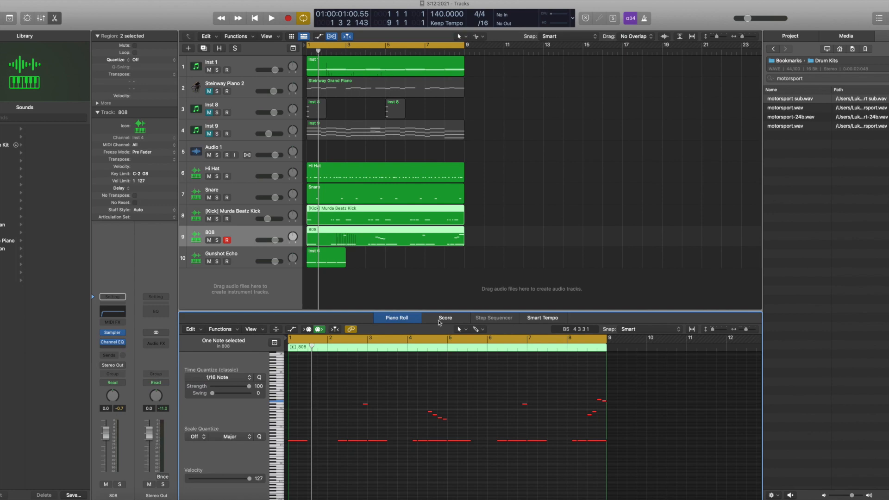
# Adjust the 808 track's Sausage Fattener during playback, setting Fatness to 4.0 % and fine-tuning Color
pyautogui.press('space')
pyautogui.moveTo(397, 180); pyautogui.dragTo(398, 171)
pyautogui.moveTo(465, 204); pyautogui.dragTo(464, 205)
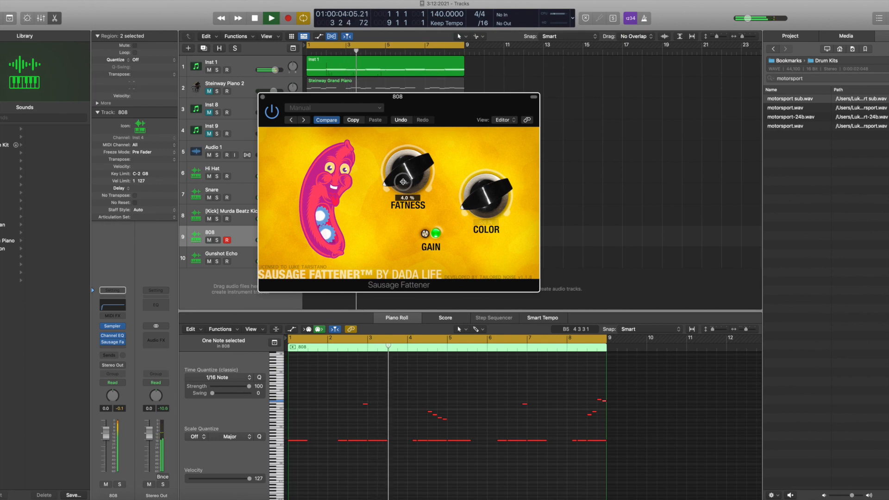
pyautogui.click(262, 97)
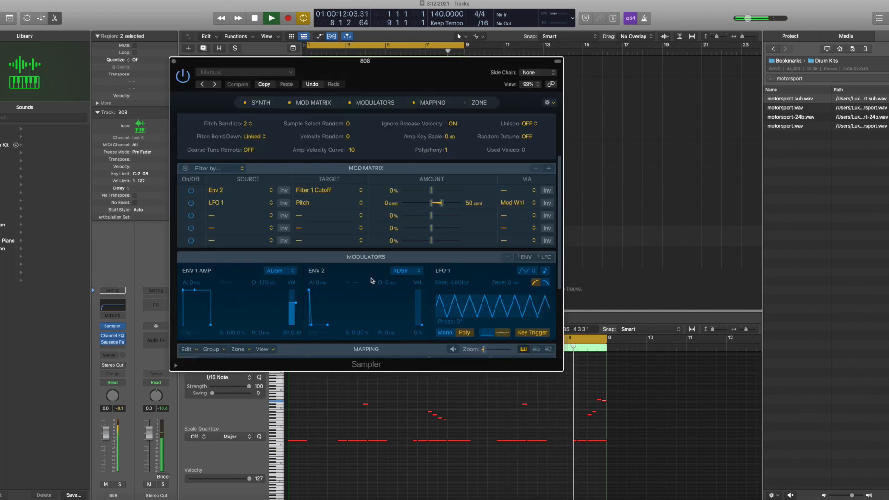
# Lengthen the release of the 808 Sampler's ENV 1 AMP envelope to about 16 ms
pyautogui.moveTo(211, 325); pyautogui.dragTo(216, 325)
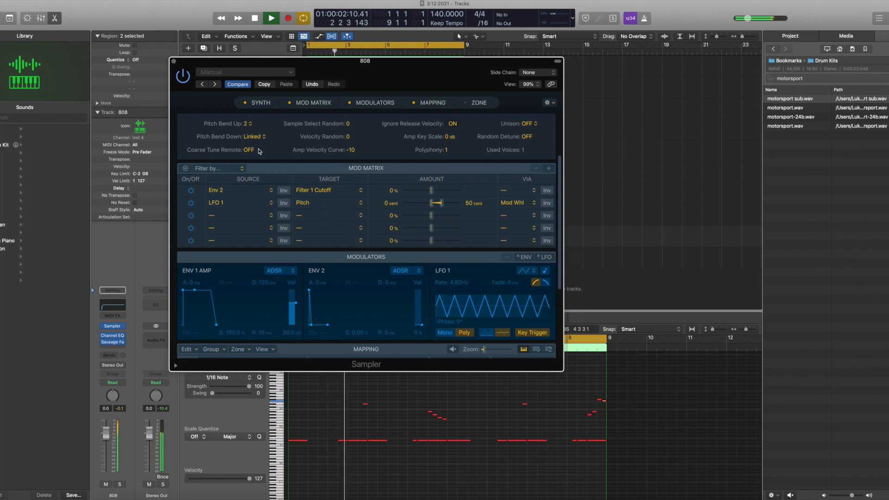
pyautogui.press('super+w')
pyautogui.scroll(-5, 473, 167)
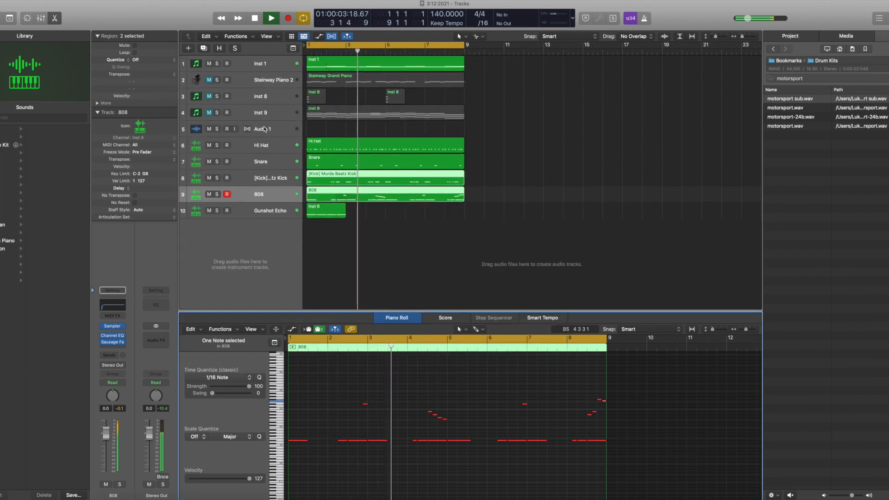
# Unmute the Steinway Piano, Inst 8 and Inst 9 tracks and play the full beat
pyautogui.click(211, 113)
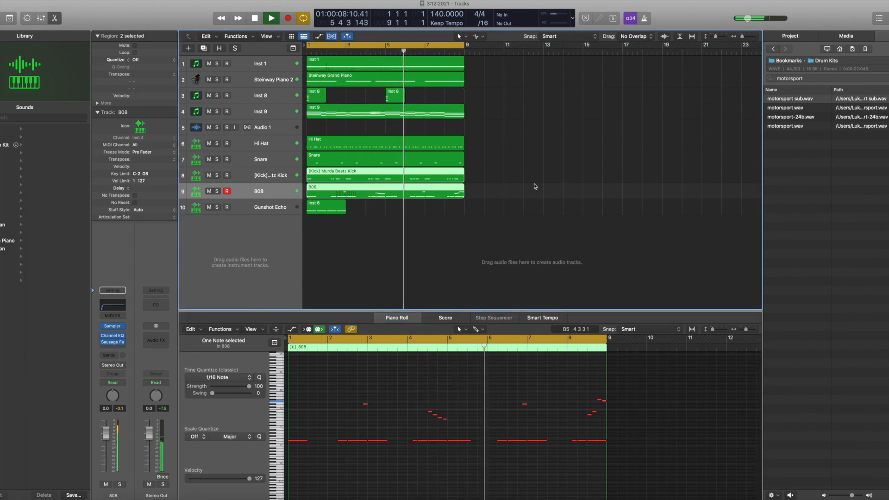
pyautogui.scroll(2, 564, 249)
pyautogui.scroll(5, 564, 389)
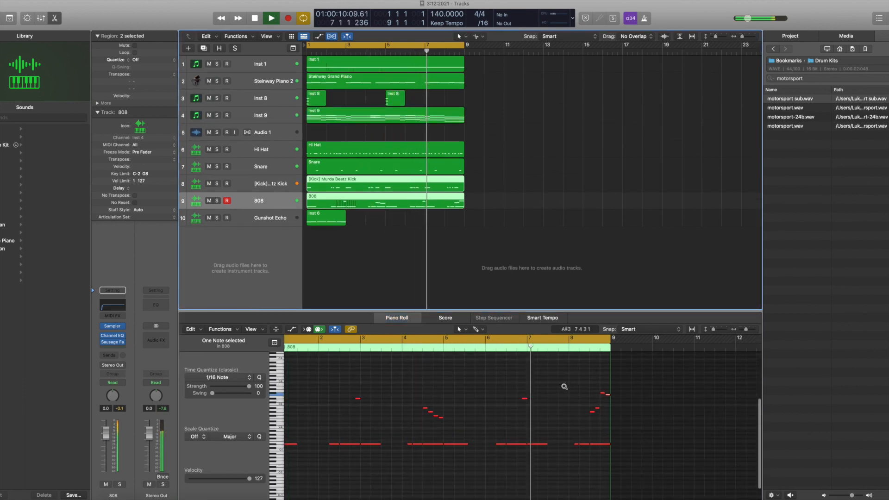
pyautogui.hscroll(-2, 565, 389)
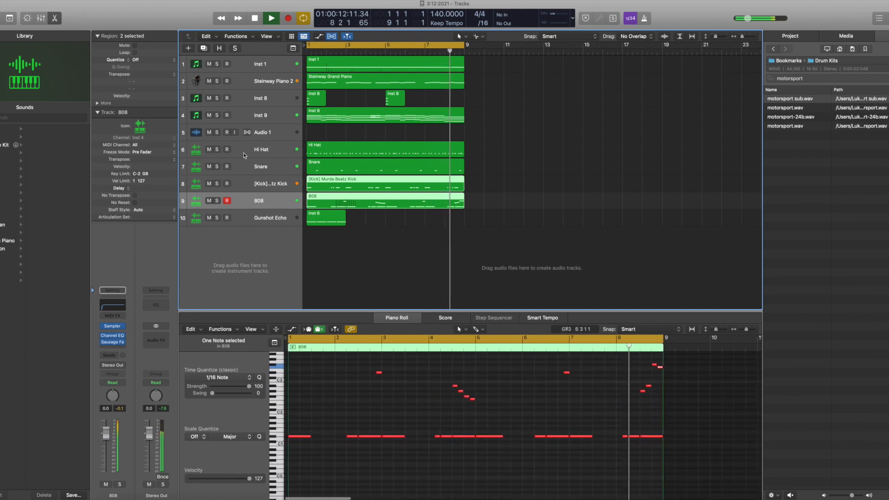
# Mute the Inst 9 track during playback to hear the beat without it
pyautogui.click(209, 115)
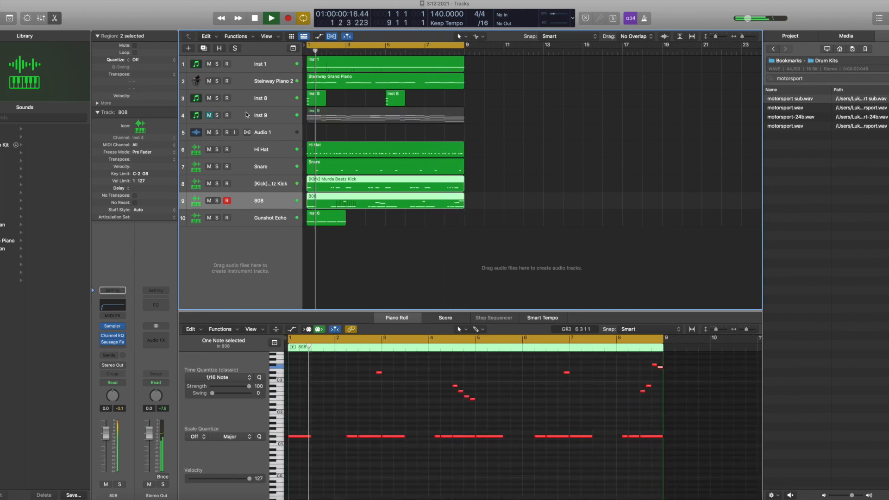
pyautogui.scroll(2, 271, 116)
pyautogui.moveTo(273, 112); pyautogui.dragTo(276, 112)
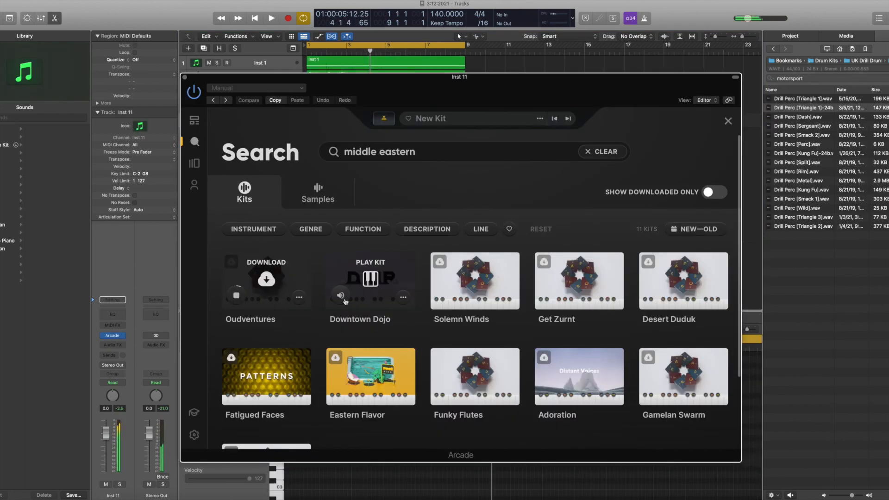
# Audition the Downtown Dojo, Solemn Winds and Adoration kits from the middle eastern results, and download and load Adoration on Inst 11
pyautogui.click(342, 298)
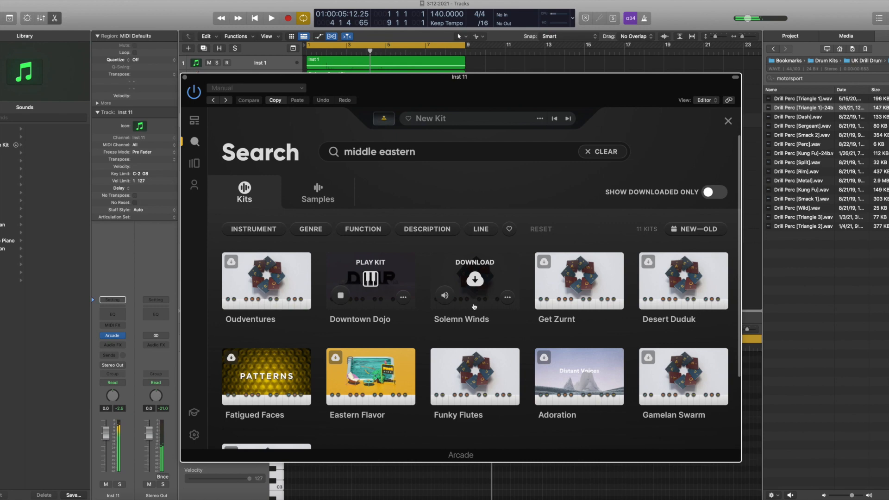
pyautogui.click(445, 296)
pyautogui.click(549, 392)
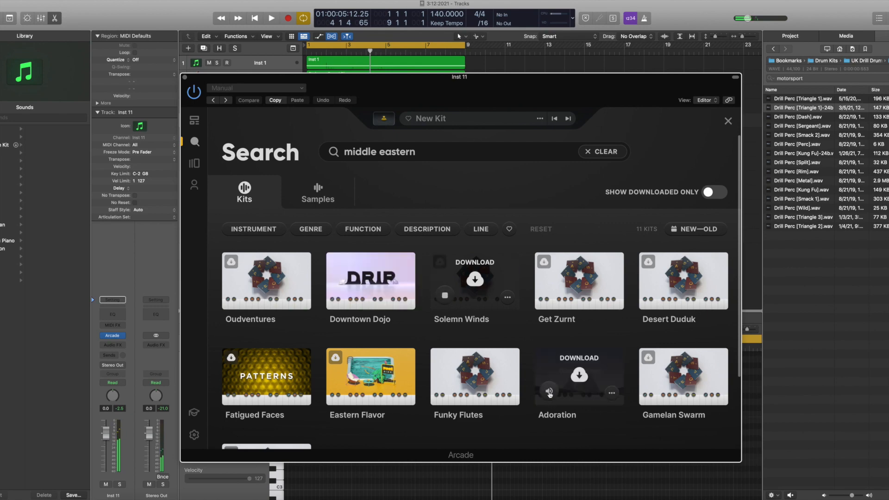
pyautogui.scroll(-2, 636, 423)
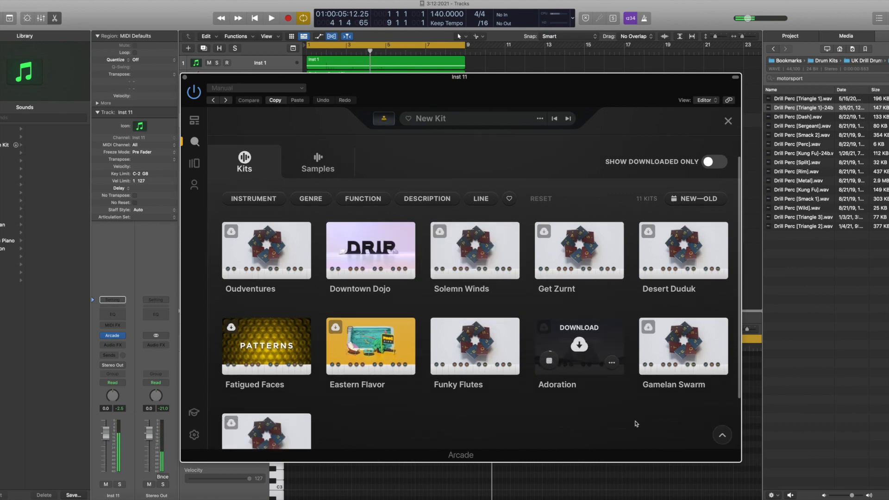
pyautogui.scroll(-3, 636, 423)
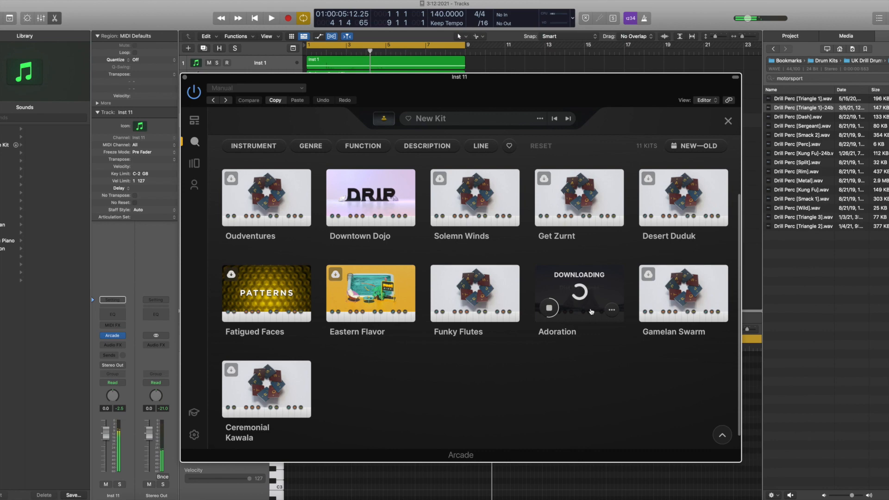
pyautogui.click(577, 292)
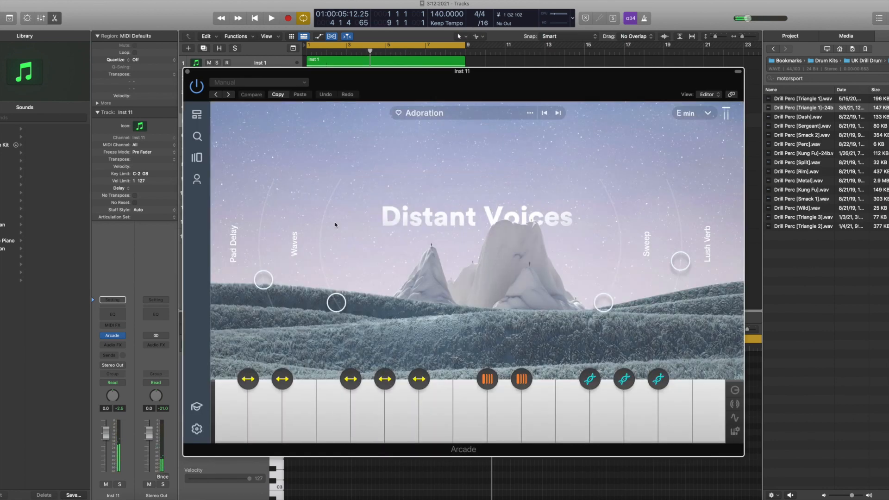
# Solo the Inst 11 track and set the Adoration kit's key to D# minor
pyautogui.press('s')
pyautogui.click(700, 113)
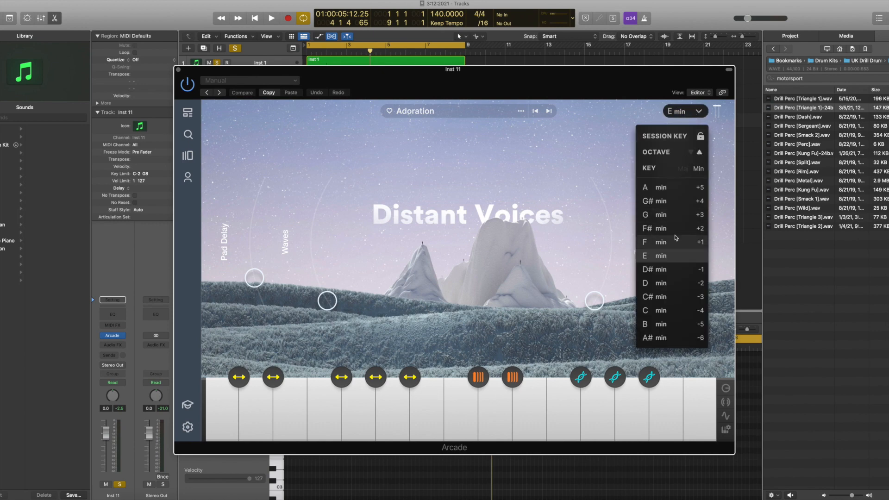
pyautogui.click(672, 271)
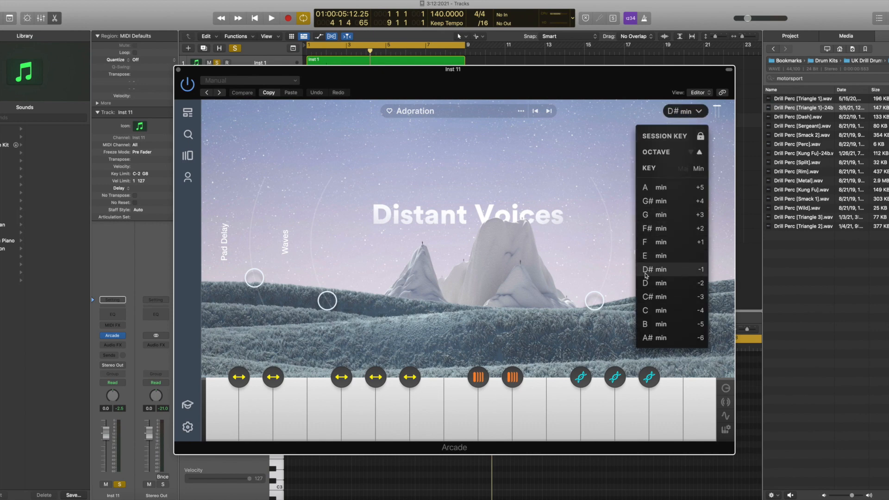
pyautogui.click(592, 287)
# Review the Adoration kit's playback settings and listen to its loops in solo
pyautogui.click(726, 429)
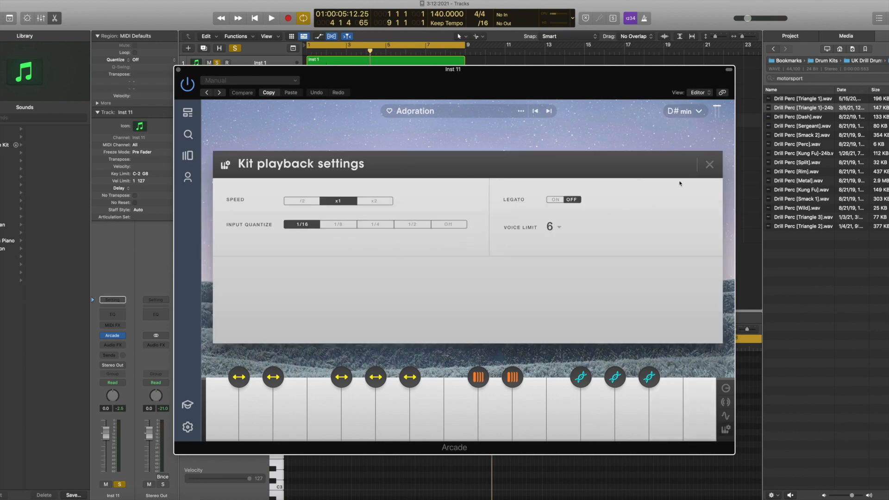
pyautogui.click(708, 165)
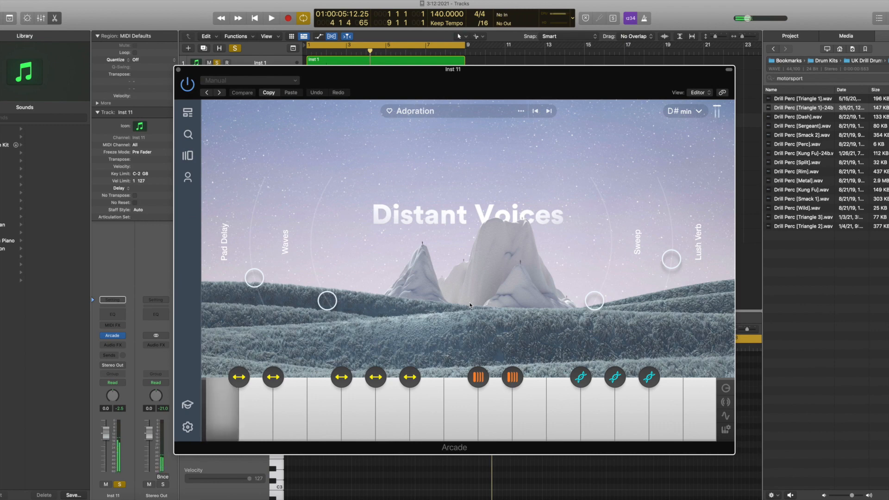
pyautogui.press('space')
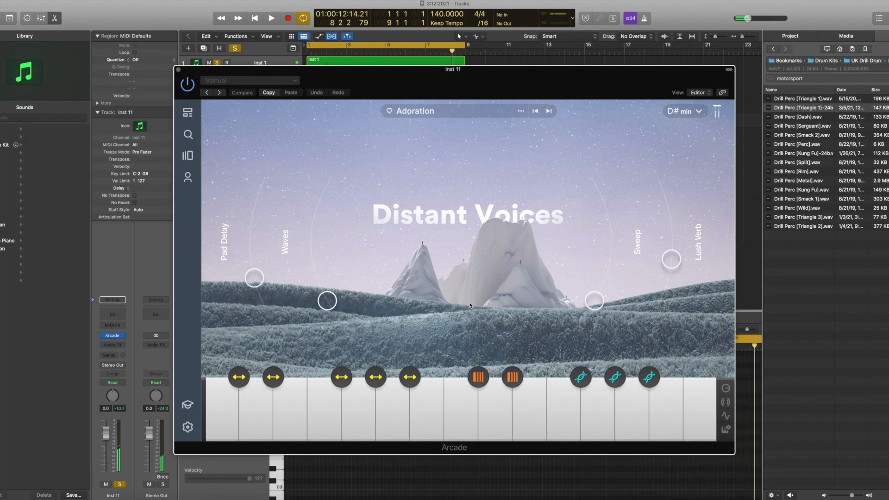
# Turn off solo, record an eight-bar Adoration part on Inst 11 and play it back with the beat
pyautogui.click(236, 48)
pyautogui.press('r')
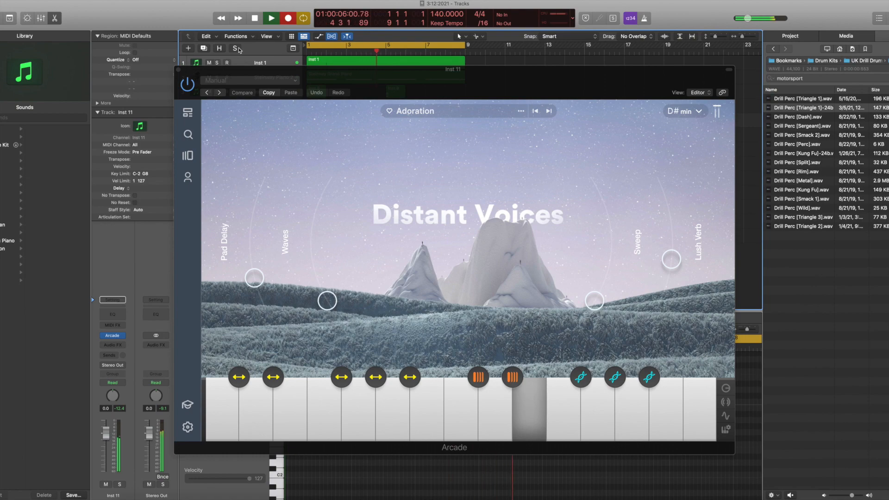
pyautogui.press('space')
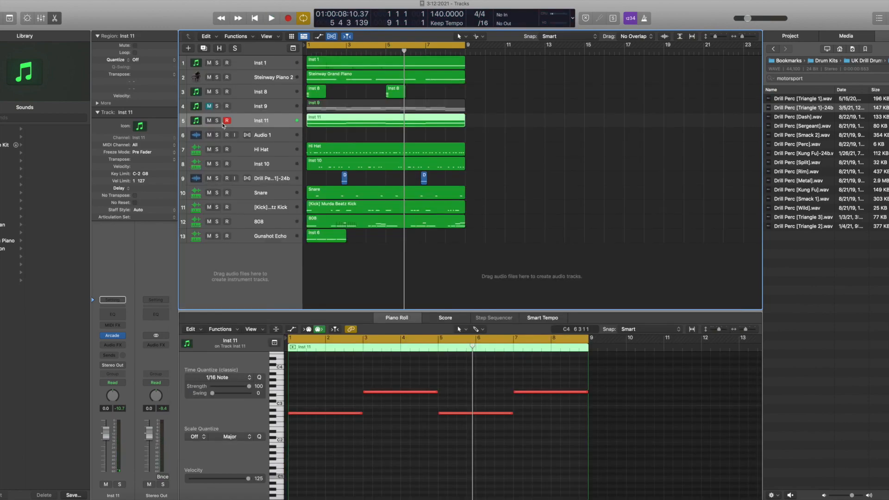
pyautogui.press('space')
pyautogui.scroll(1, 293, 398)
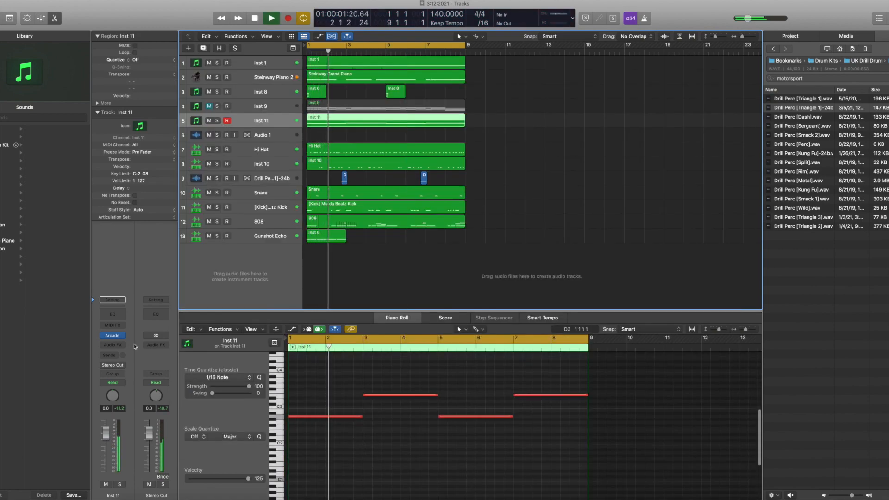
# Mute Inst 10 and adjust the Adoration kit during playback, lowering Pad Delay and raising Waves and Lush Verb
pyautogui.click(209, 164)
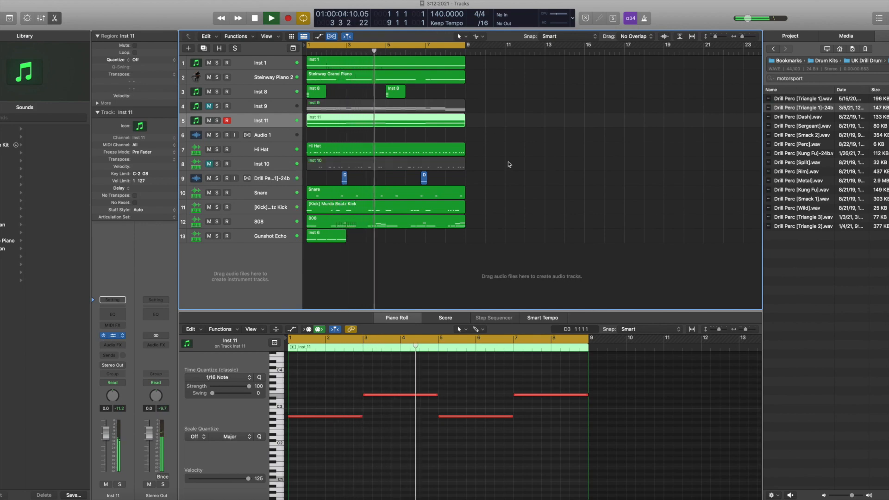
pyautogui.press('v')
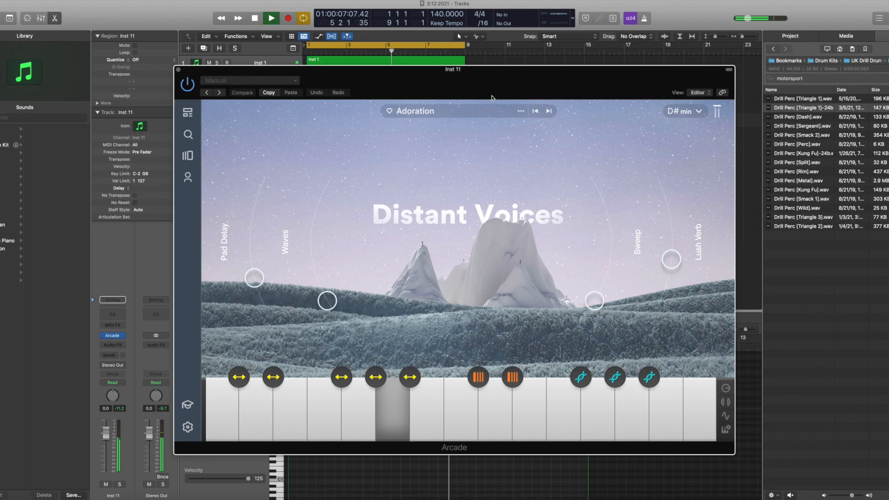
pyautogui.moveTo(491, 97); pyautogui.dragTo(476, 78)
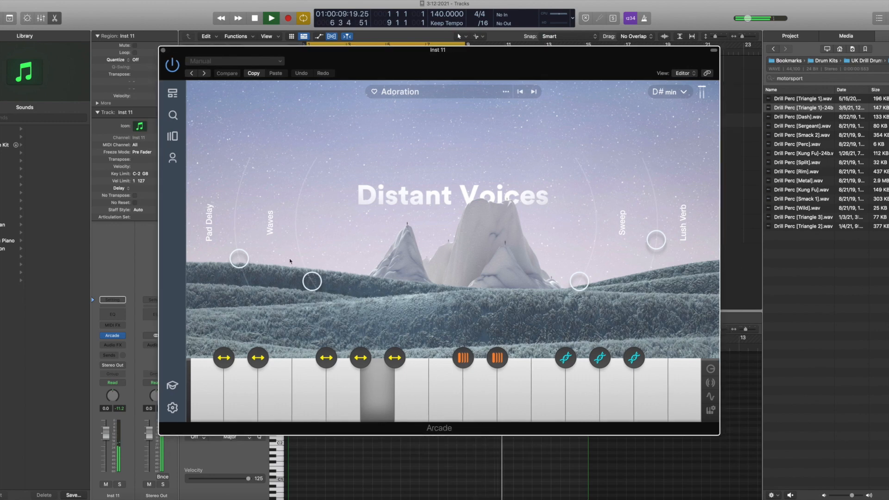
pyautogui.moveTo(232, 260); pyautogui.dragTo(244, 204)
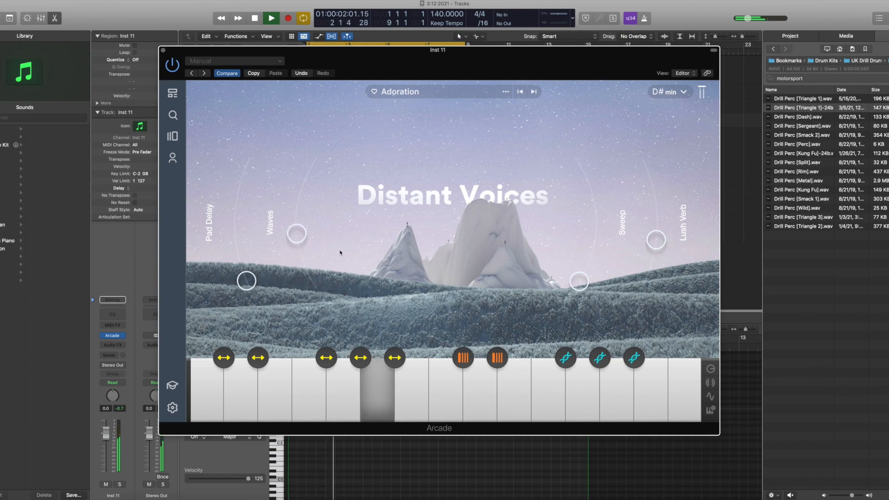
pyautogui.moveTo(586, 260); pyautogui.dragTo(588, 243)
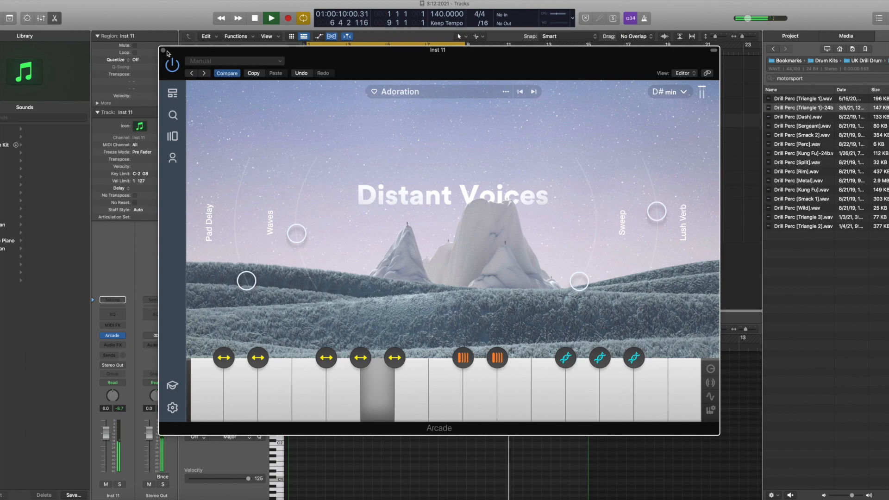
pyautogui.press('super+w')
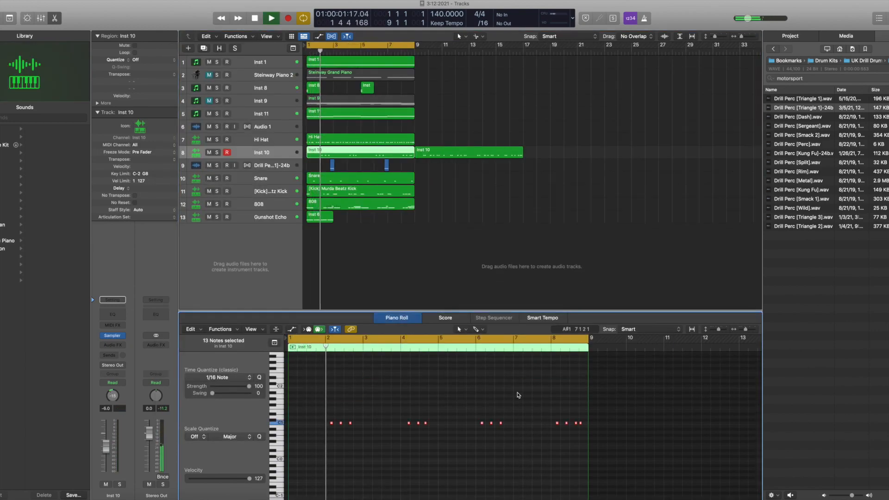
# Move the middle of the three Inst 10 notes in bar 4 slightly earlier and resume playback
pyautogui.scroll(5, 529, 421)
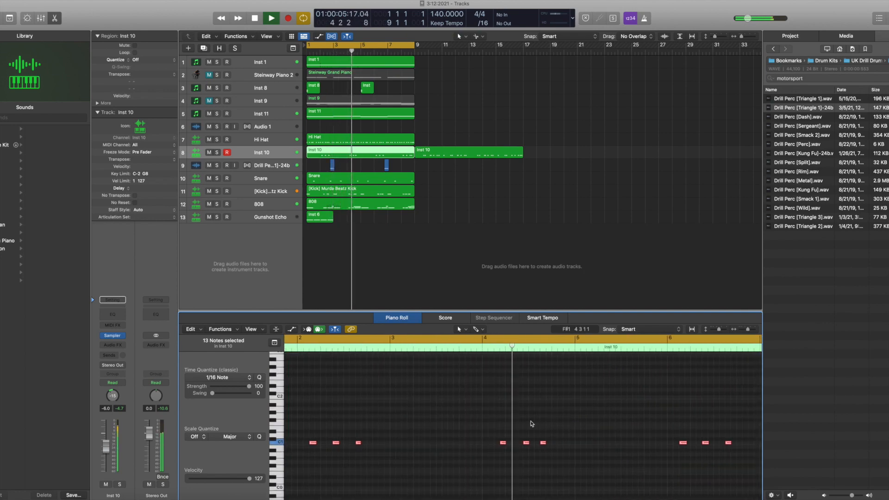
pyautogui.press('space')
pyautogui.moveTo(526, 443); pyautogui.dragTo(522, 445)
pyautogui.press('space')
pyautogui.scroll(-3, 545, 451)
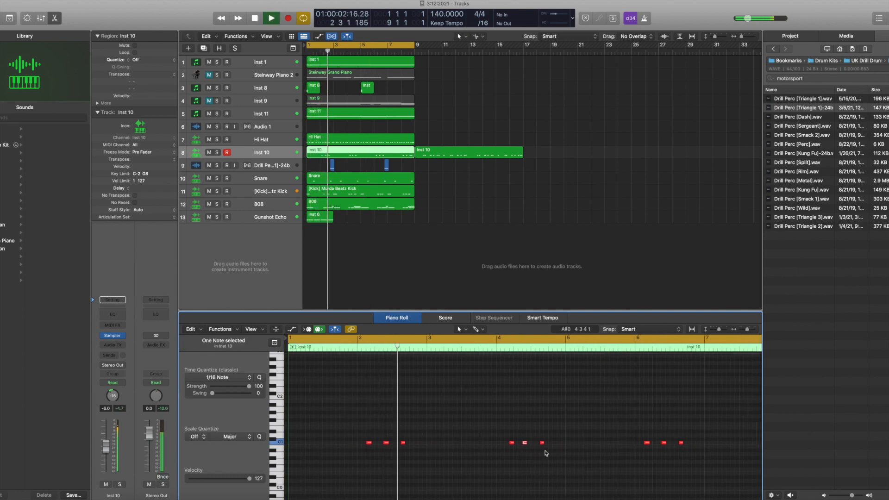
# Move the first of the three Inst 10 notes in bar 4 slightly earlier and play the pattern through
pyautogui.scroll(-5, 540, 411)
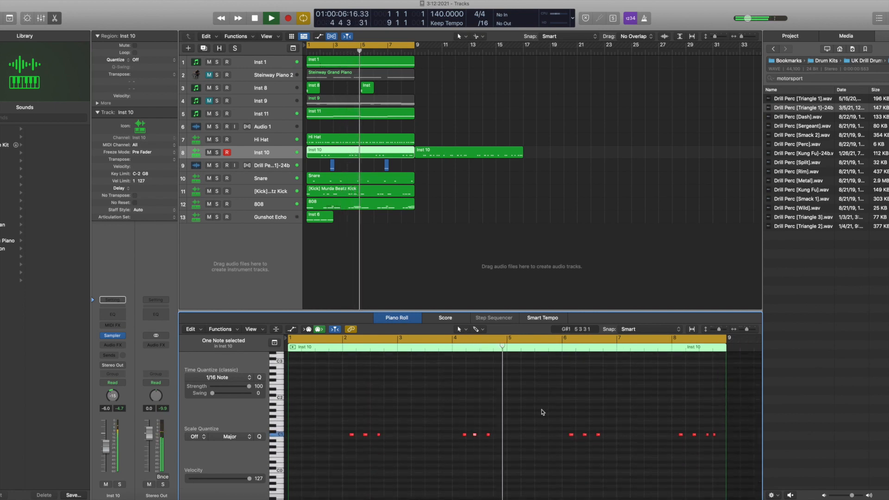
pyautogui.scroll(2, 542, 411)
pyautogui.moveTo(452, 434); pyautogui.dragTo(448, 434)
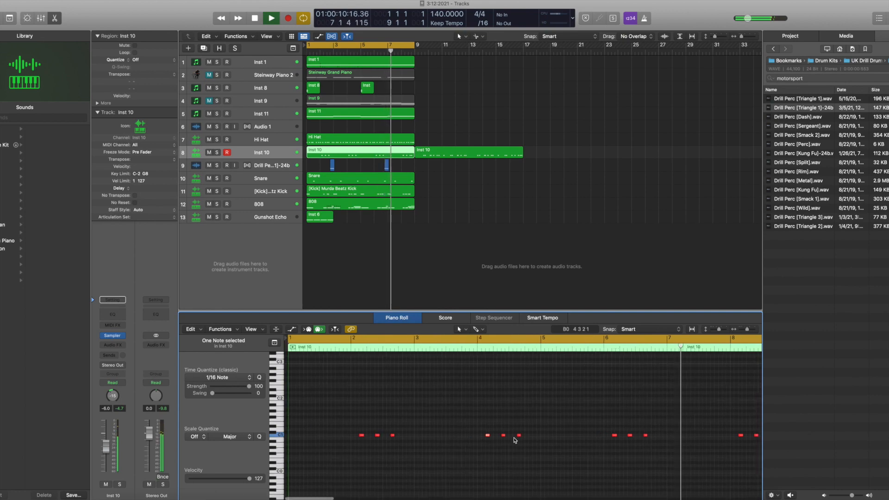
pyautogui.scroll(-2, 532, 442)
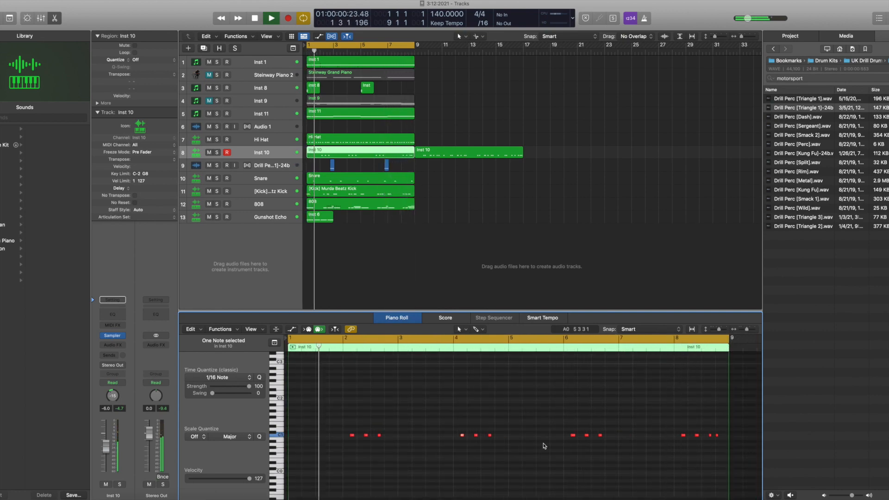
pyautogui.scroll(4, 542, 443)
pyautogui.click(566, 450)
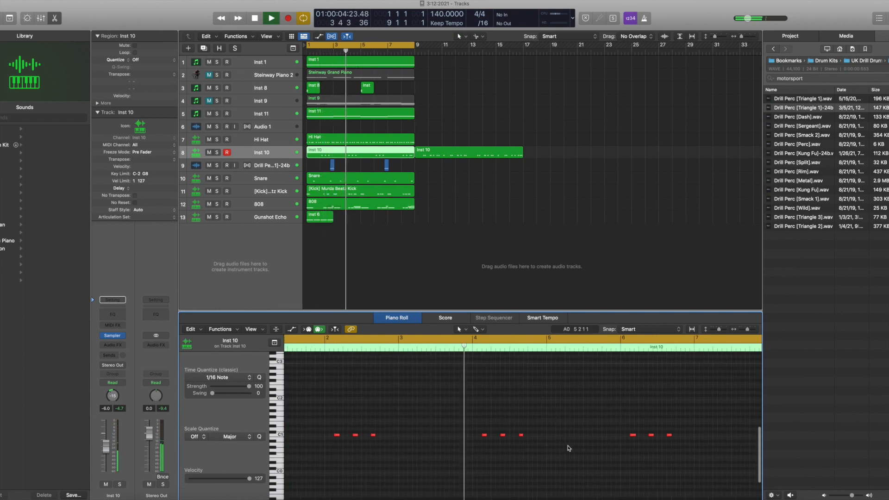
pyautogui.scroll(-4, 572, 448)
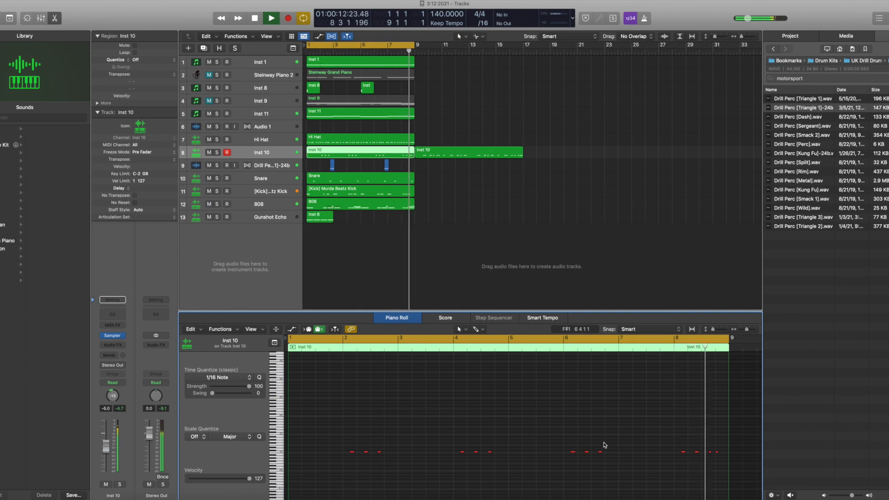
# Fine-tune the last Inst 10 note in bar 8 and audition the end of the region with cycling off
pyautogui.press('space')
pyautogui.press('super+Right')
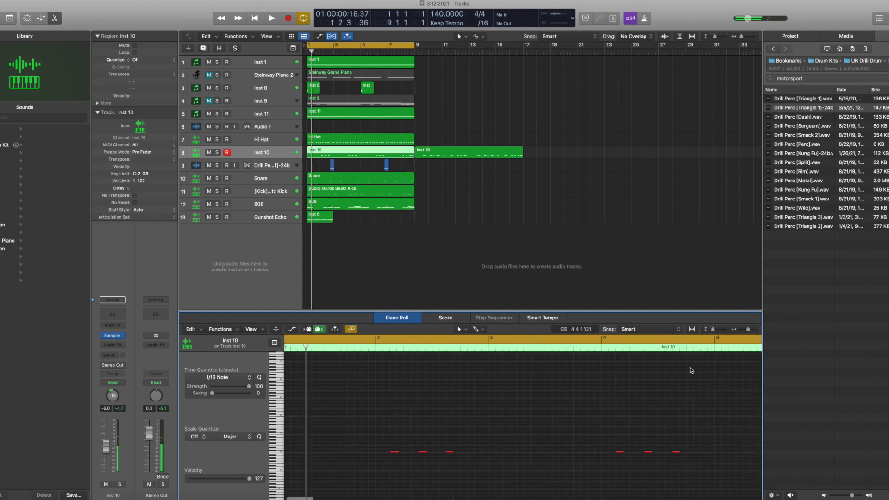
pyautogui.hscroll(5, 690, 370)
pyautogui.keyDown('super'); pyautogui.click(687, 451); pyautogui.keyUp('super')
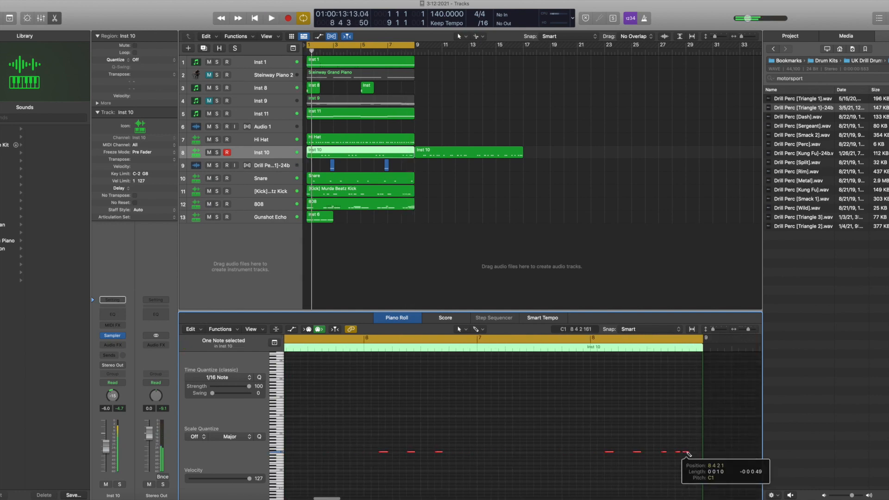
pyautogui.click(597, 339)
pyautogui.click(592, 347)
pyautogui.press('space')
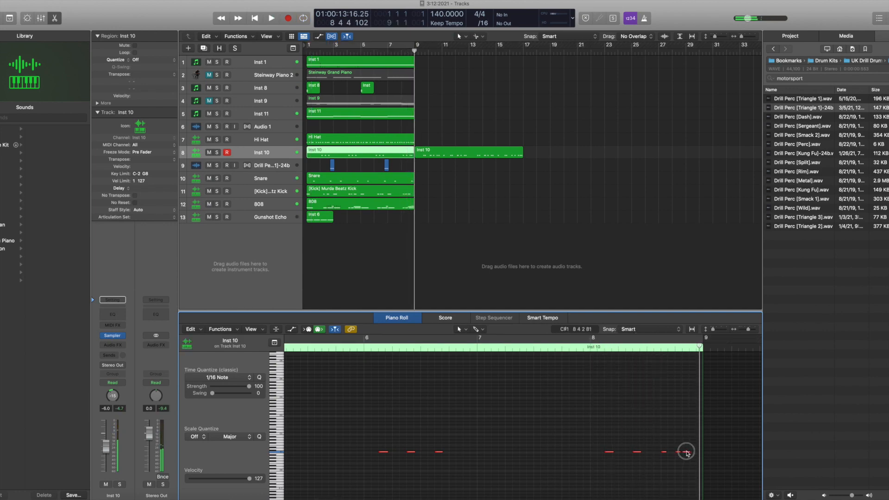
pyautogui.moveTo(687, 452); pyautogui.dragTo(693, 452)
pyautogui.click(593, 346)
pyautogui.press('space')
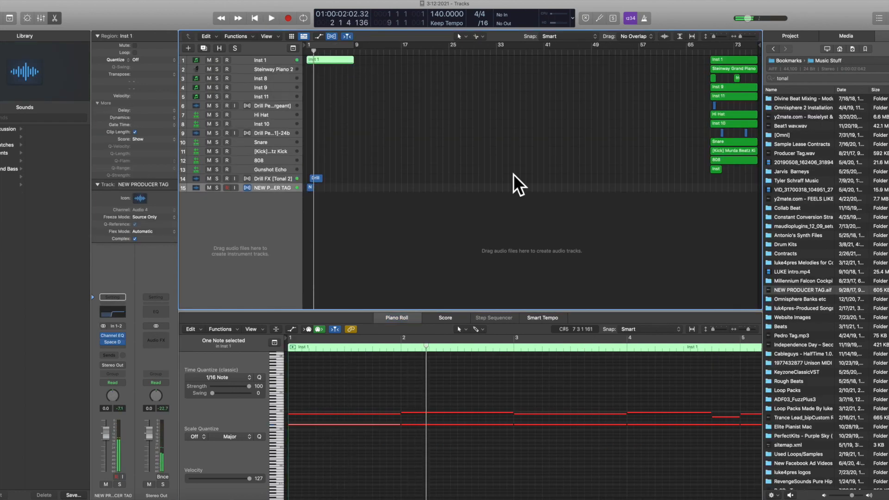
# Copy the arrangement regions of bars 49–72 to bar 89 and move the eight-bar source loop to about bar 131
pyautogui.moveTo(694, 69); pyautogui.dragTo(753, 82)
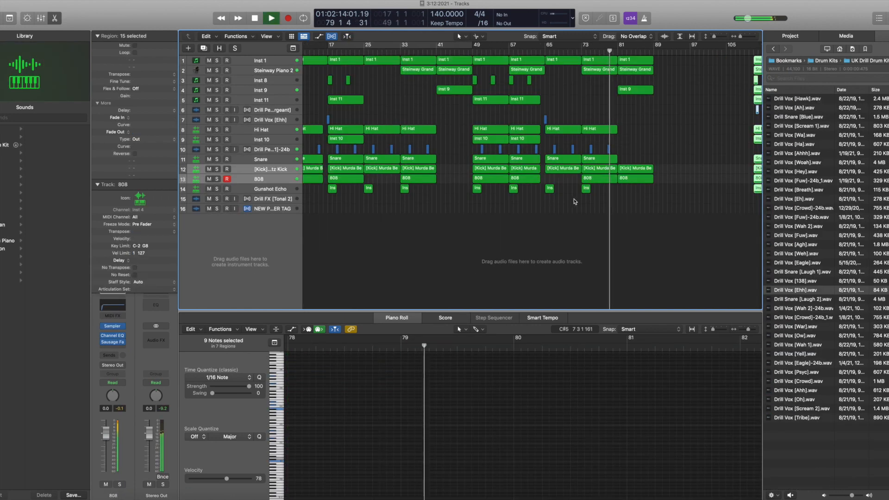
pyautogui.moveTo(487, 69); pyautogui.dragTo(474, 56)
pyautogui.press('super+Left')
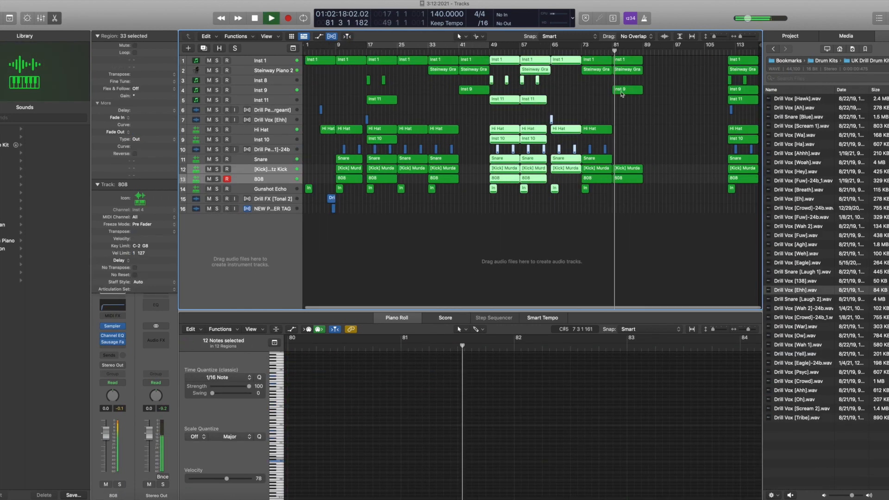
pyautogui.click(744, 63)
pyautogui.hotkey('shift', 'f')
pyautogui.moveTo(744, 64)
pyautogui.mouseDown()
pyautogui.moveTo(782, 64)
pyautogui.moveTo(754, 64)
pyautogui.mouseUp()
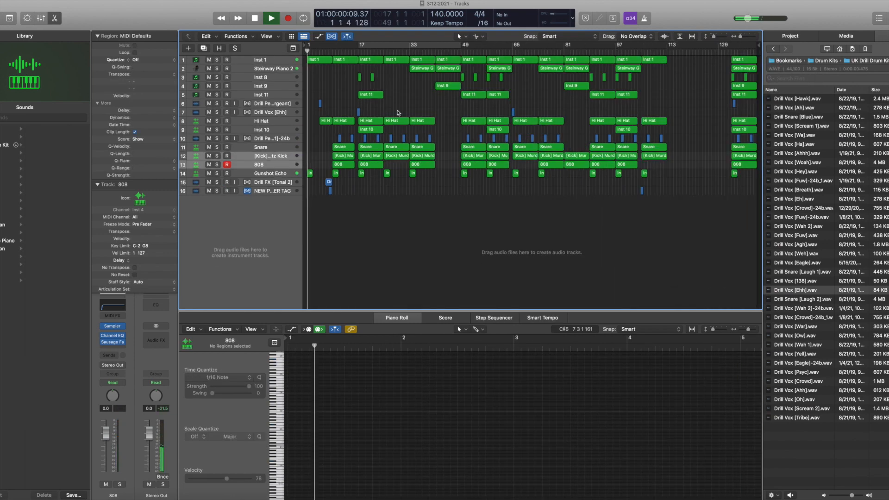